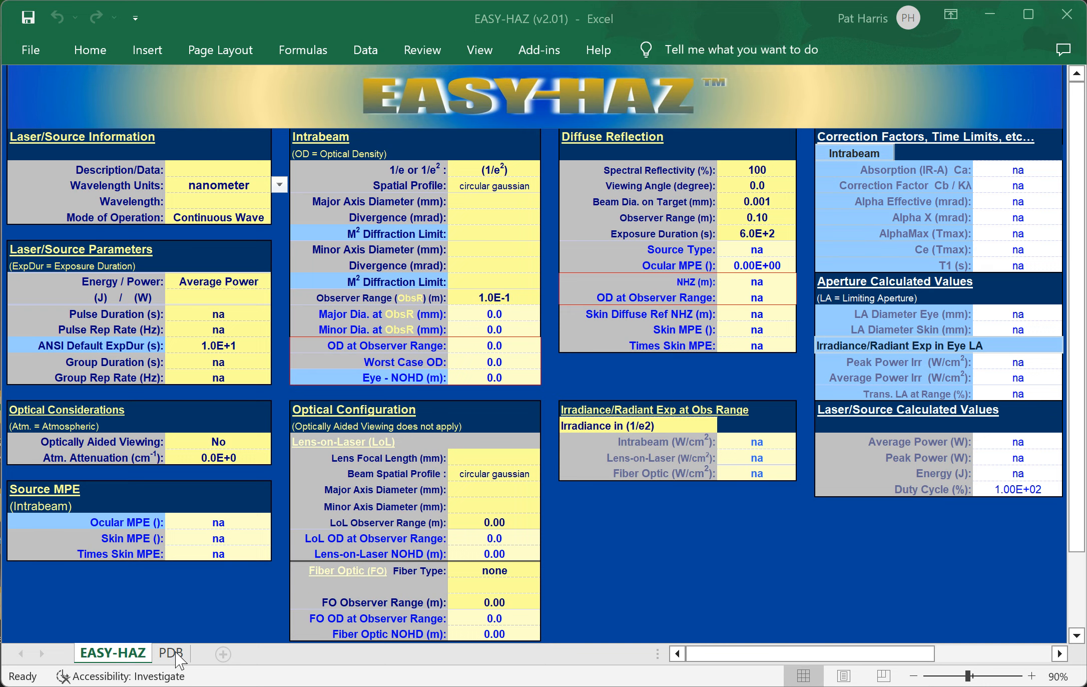
- Open the PDB sheet and review the EASY-HAZ PDB add-in commands for its records
left_click(172, 653)
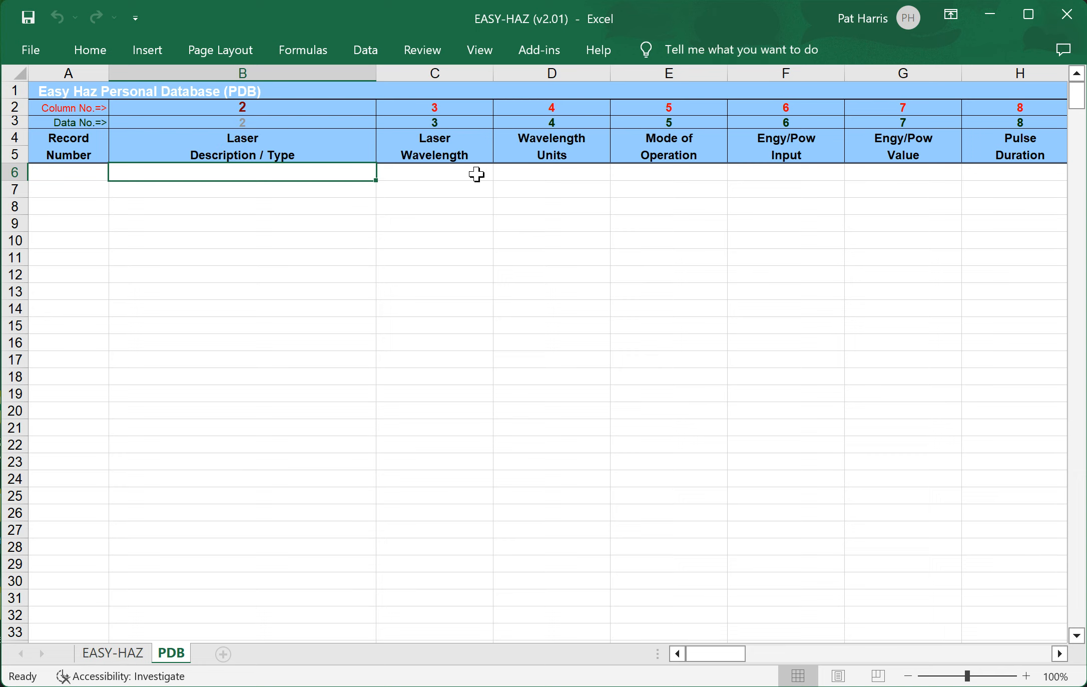
left_click(539, 50)
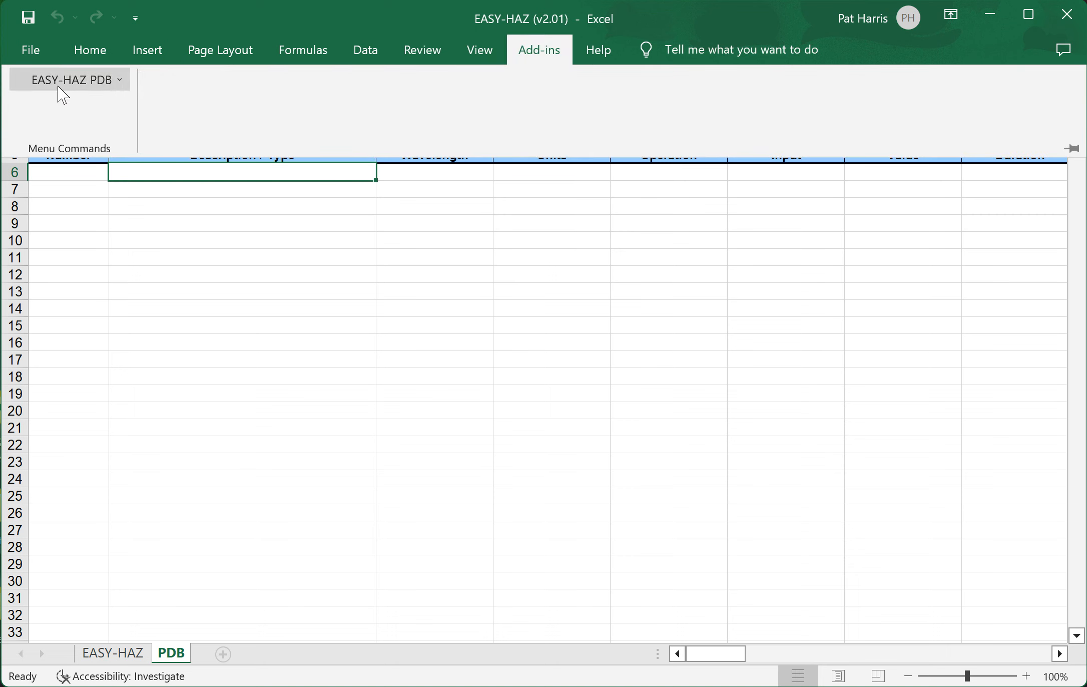
left_click(109, 85)
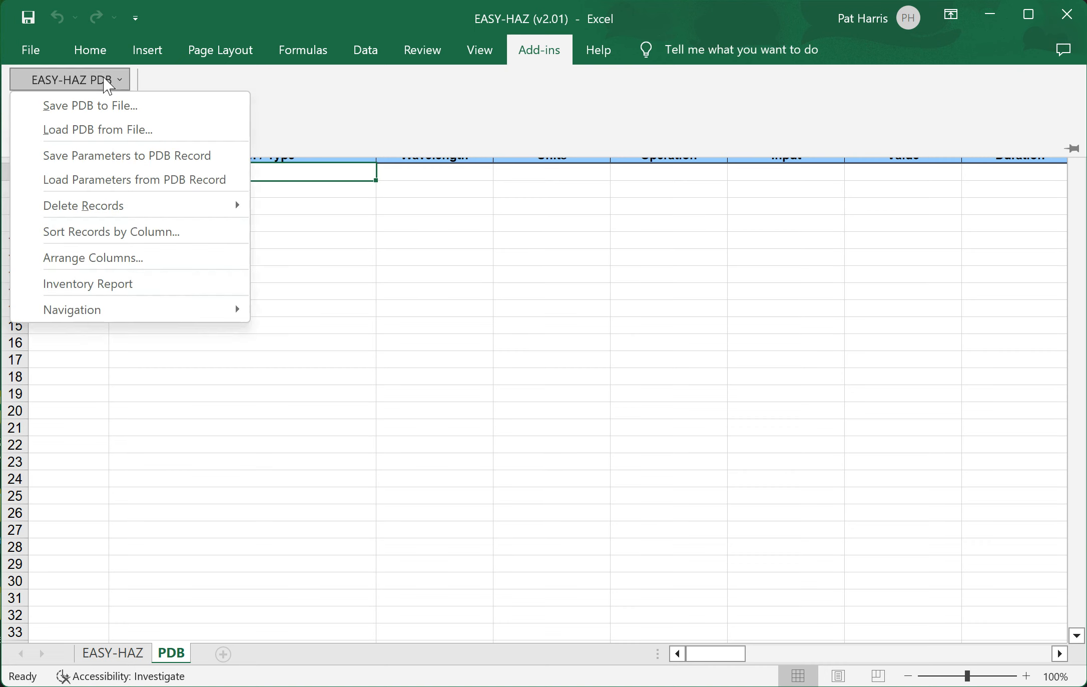
mouse_move(94, 311)
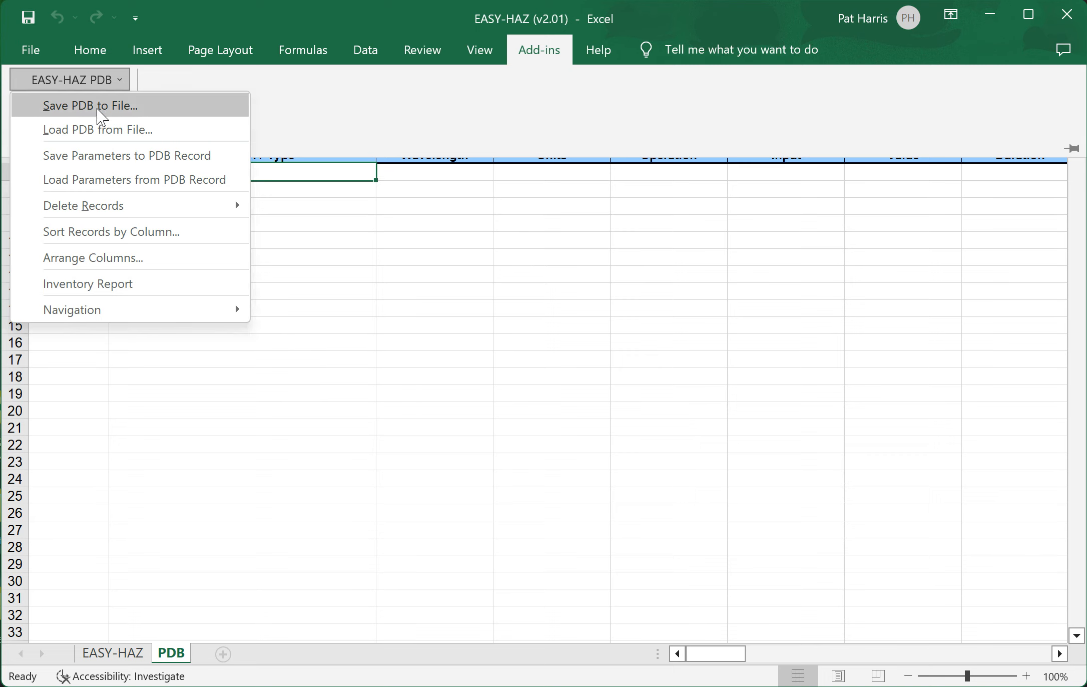
- Return to the EASY-HAZ sheet and glance over its add-in commands and Excel's file options
left_click(128, 651)
left_click(126, 649)
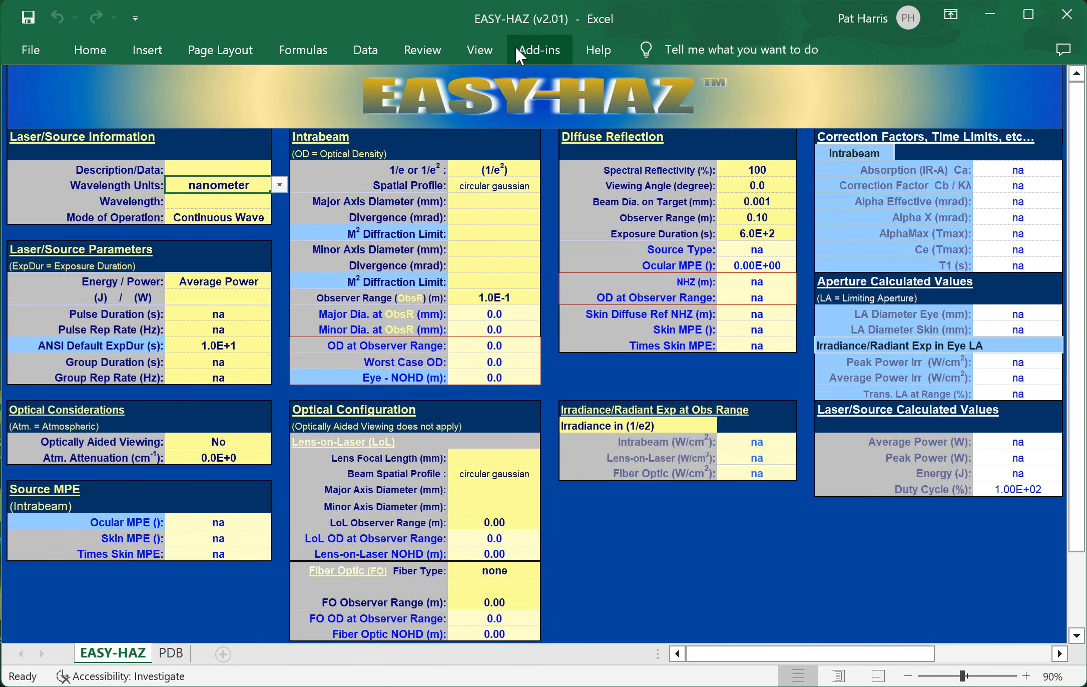
left_click(521, 50)
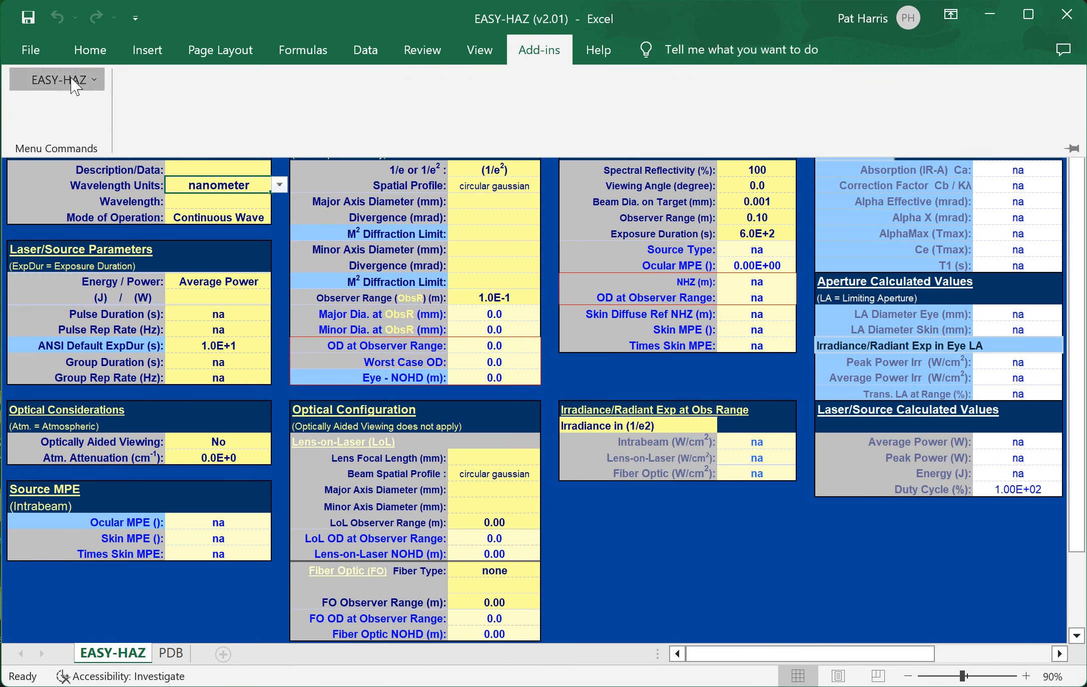
left_click(75, 83)
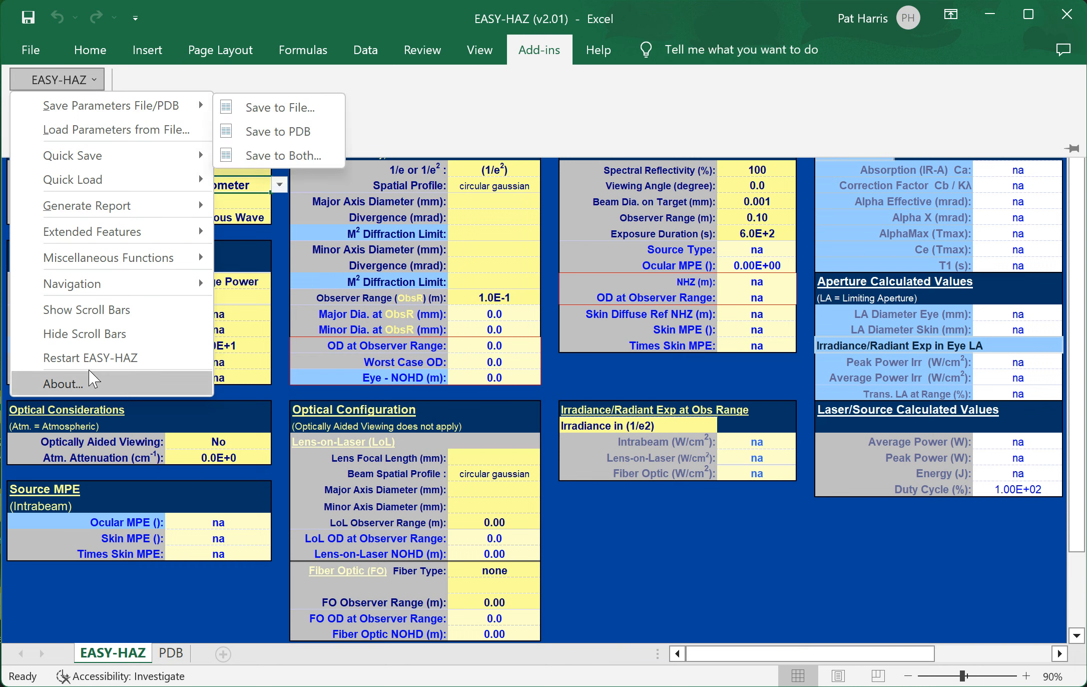
mouse_move(84, 179)
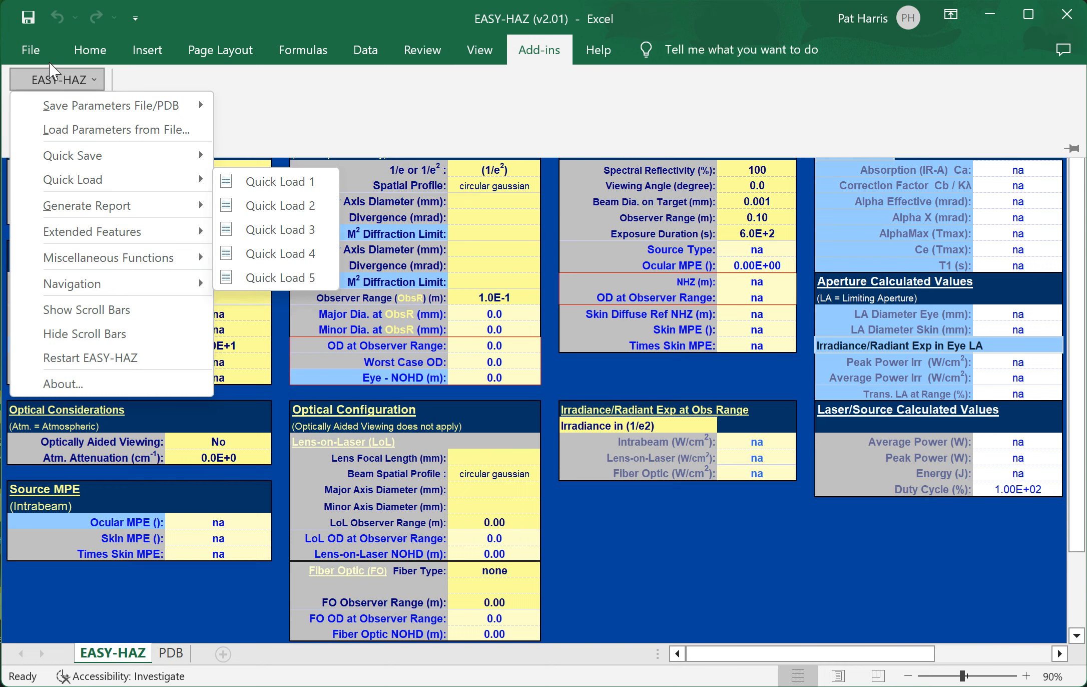
left_click(29, 46)
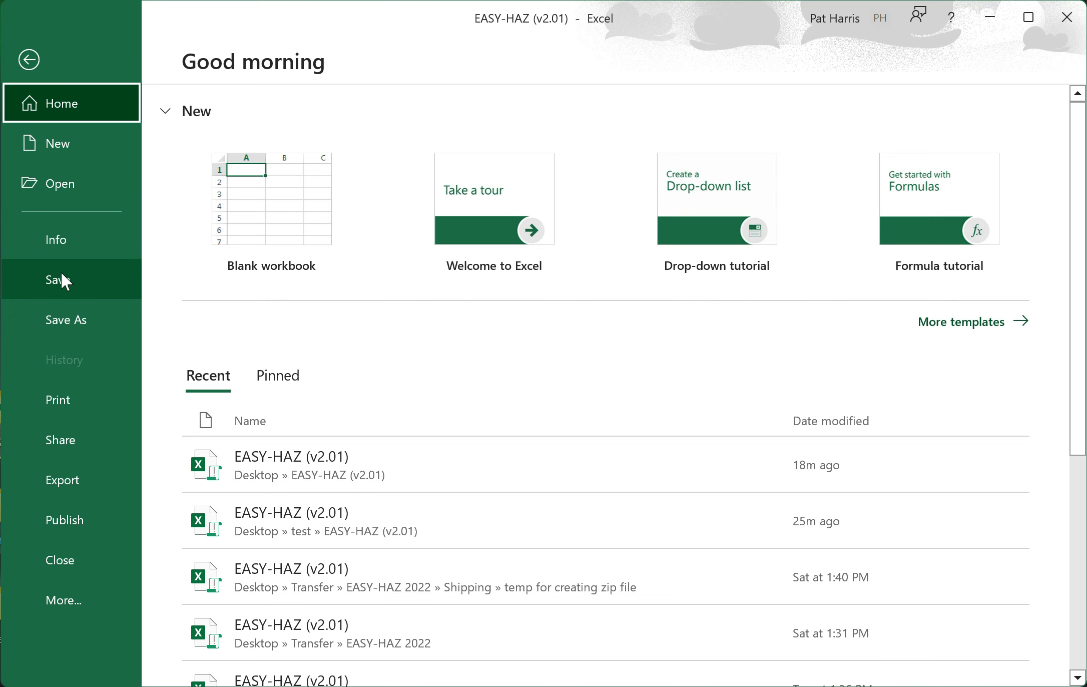
left_click(31, 60)
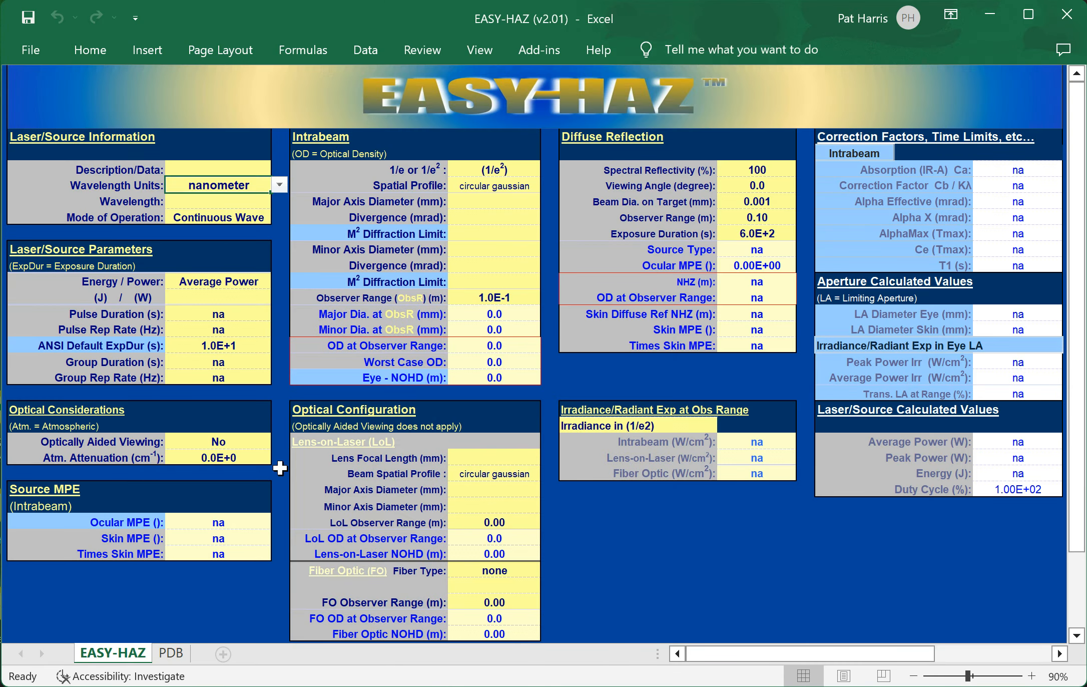
- Review the EASY-HAZ commands for saving and loading parameters, Quick Save, Quick Load, report generation and Extended Features
left_click(543, 50)
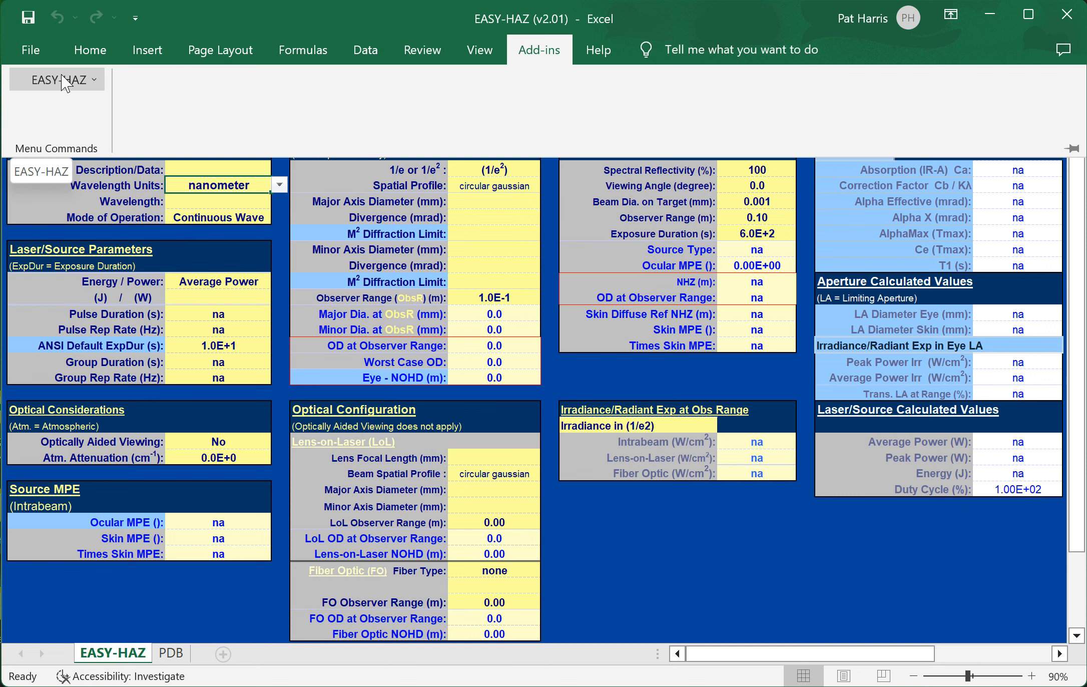
left_click(65, 81)
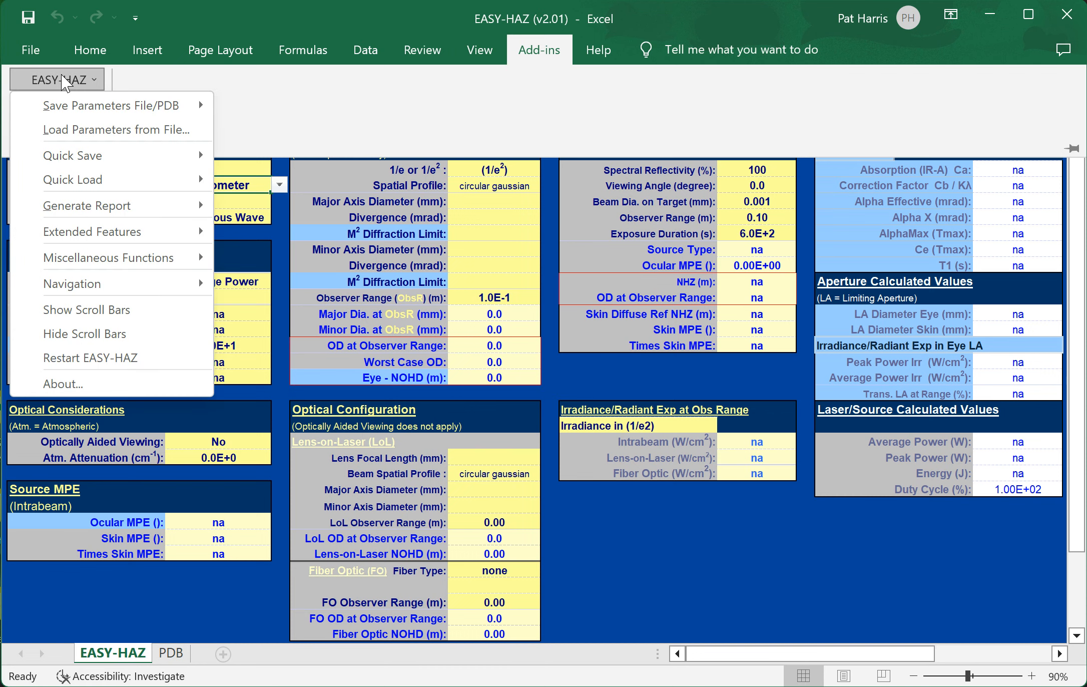
mouse_move(65, 107)
mouse_move(163, 106)
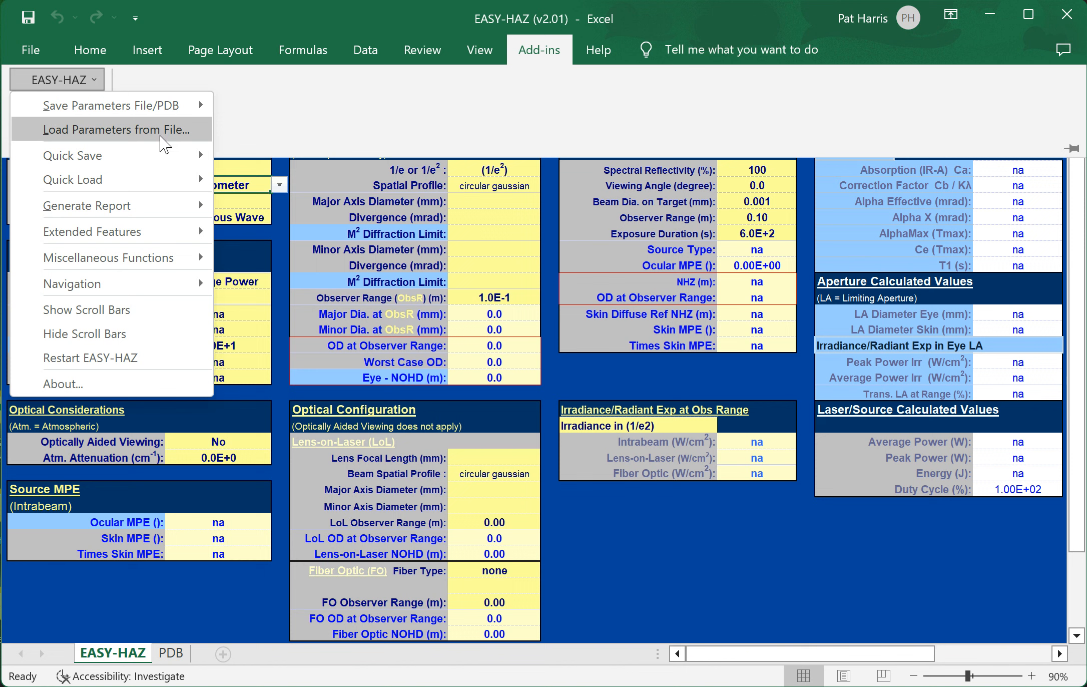
mouse_move(131, 161)
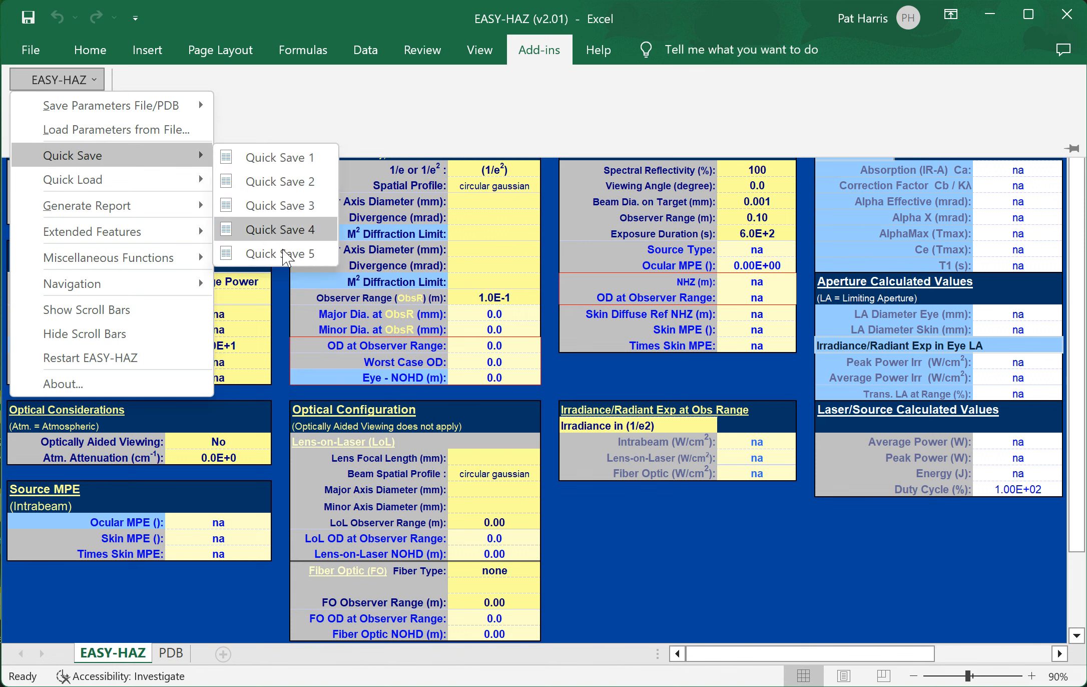
mouse_move(145, 184)
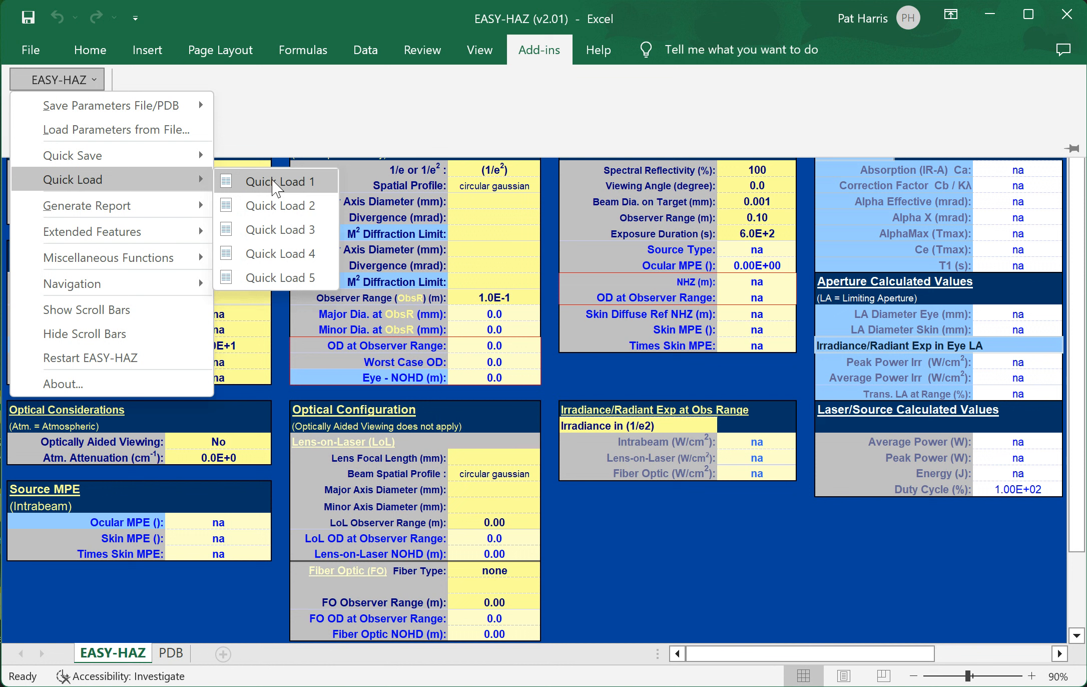
mouse_move(129, 210)
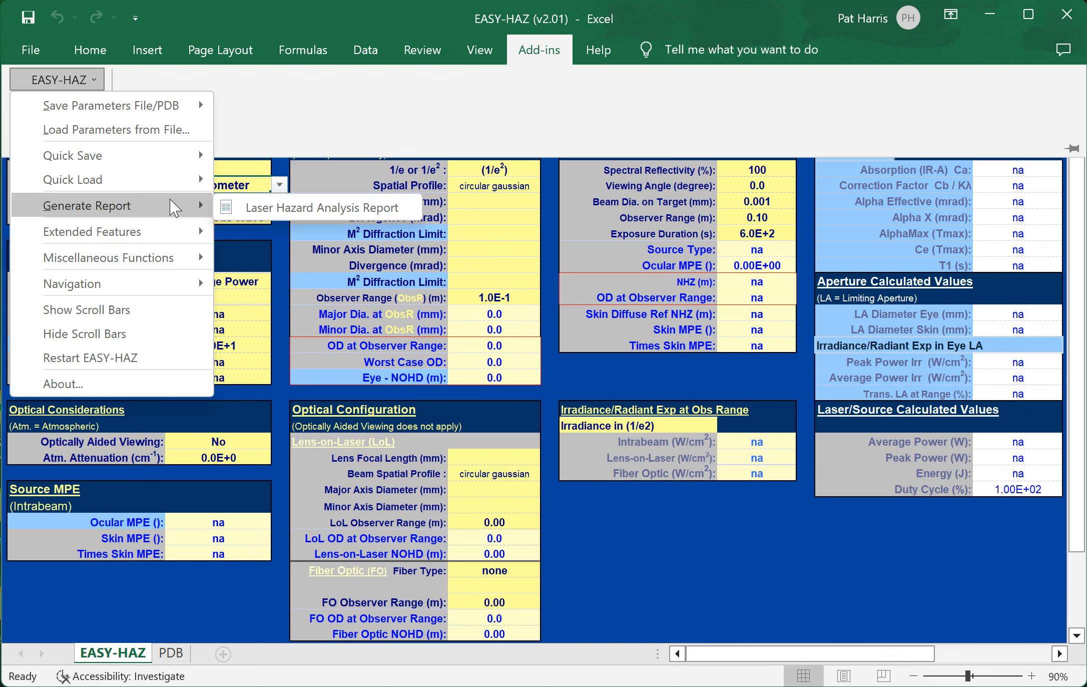
mouse_move(158, 239)
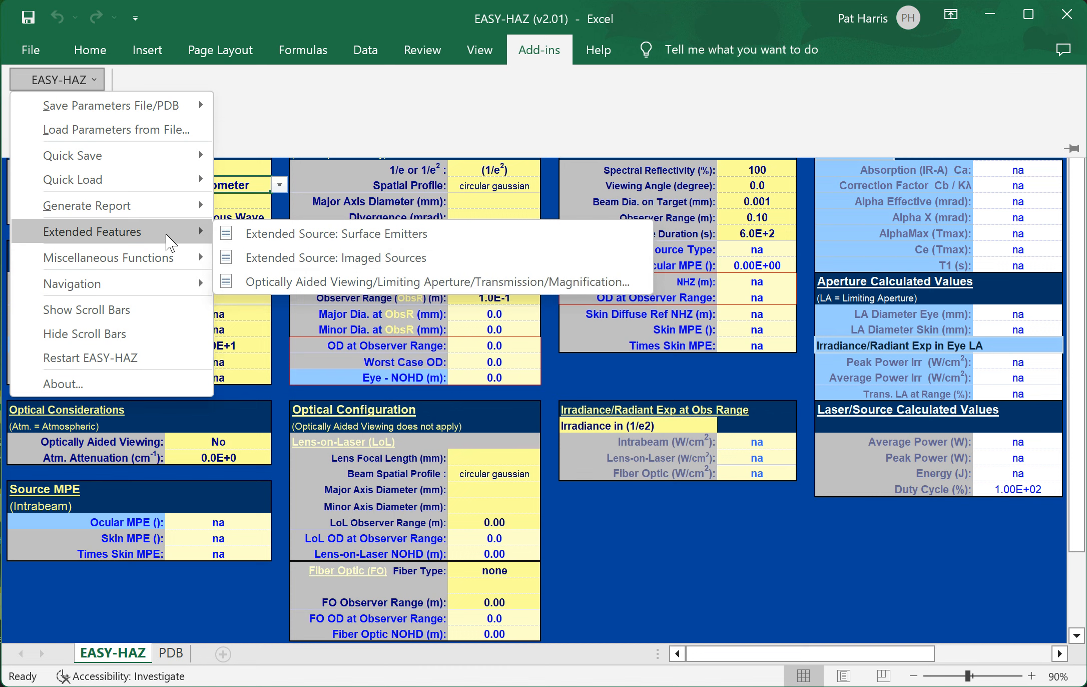
- Show the Lens-on-Laser/Fiber Optic calculated values in place of the correction factors, and switch back
mouse_move(155, 268)
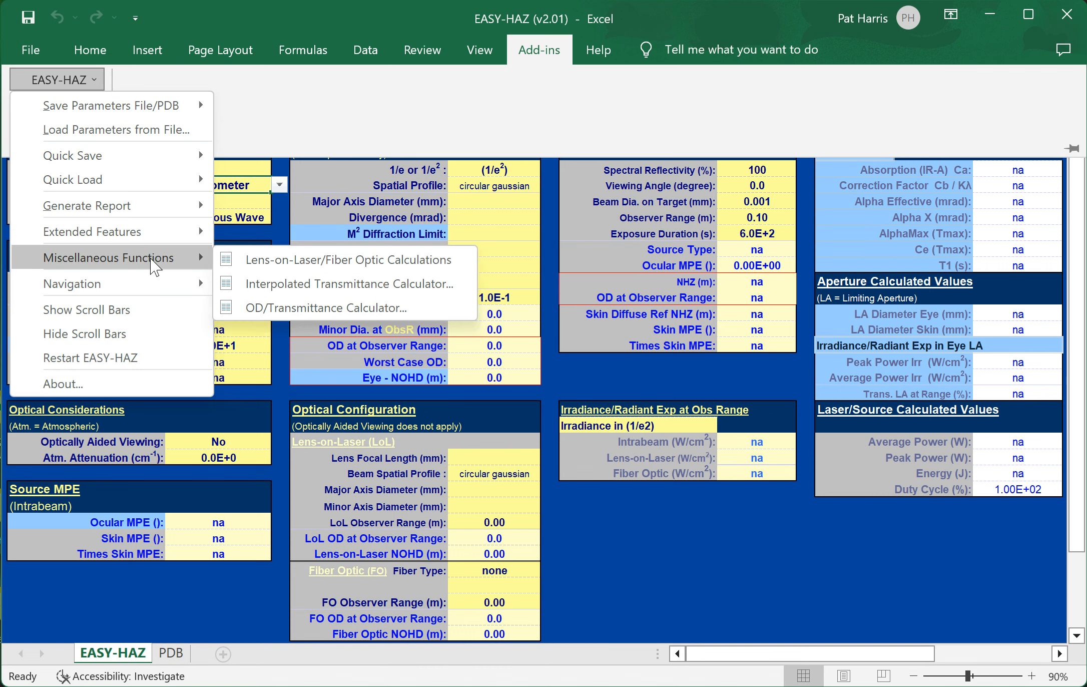
left_click(265, 260)
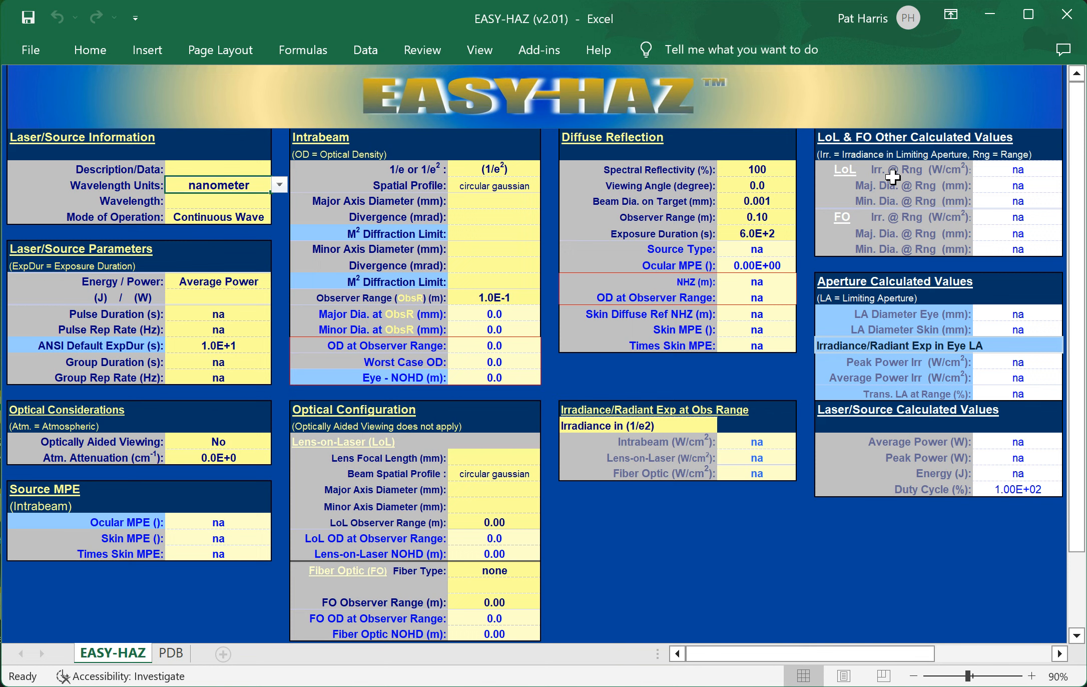
left_click(561, 53)
left_click(62, 80)
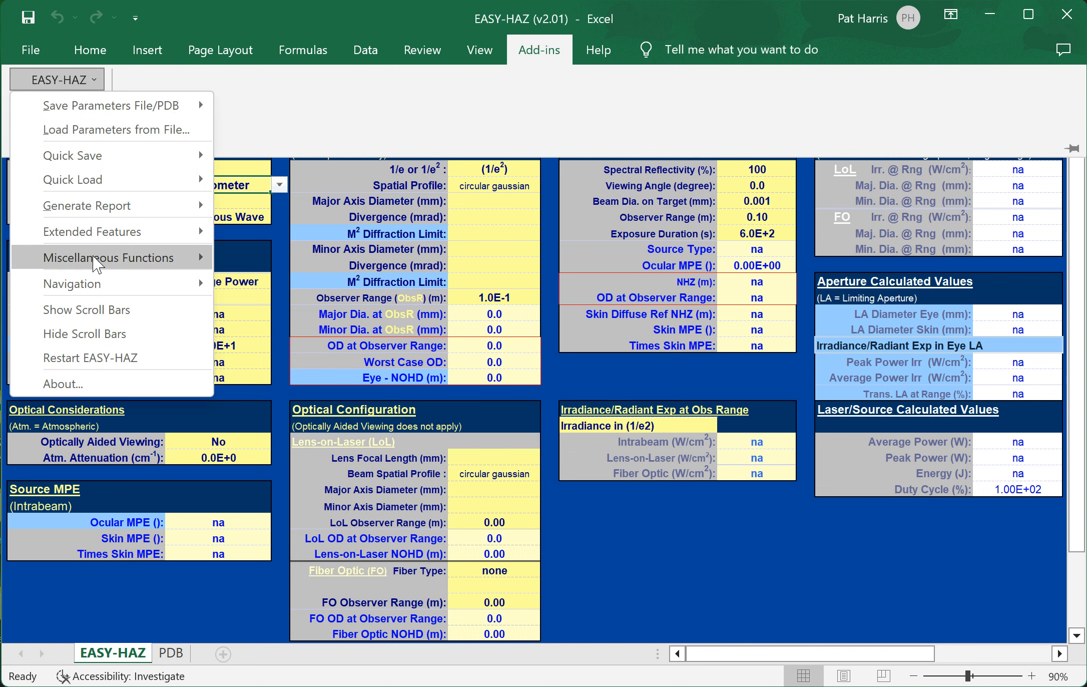
mouse_move(102, 264)
left_click(299, 260)
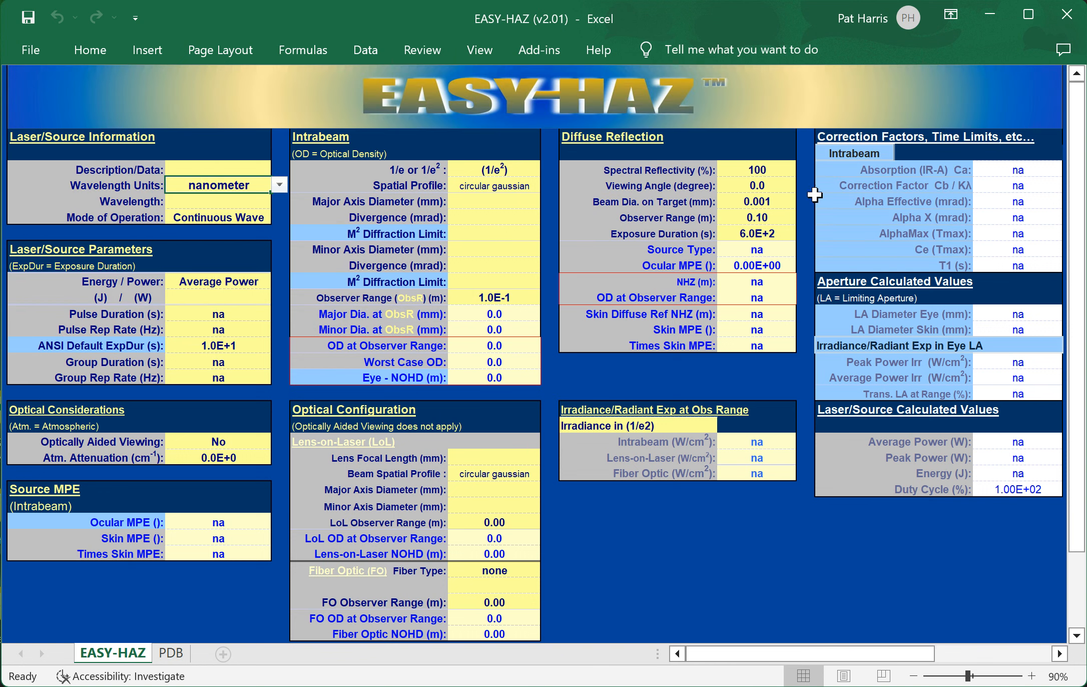
- Review the Miscellaneous Functions and Navigation commands of EASY-HAZ, and return to the worksheet
left_click(525, 46)
left_click(65, 82)
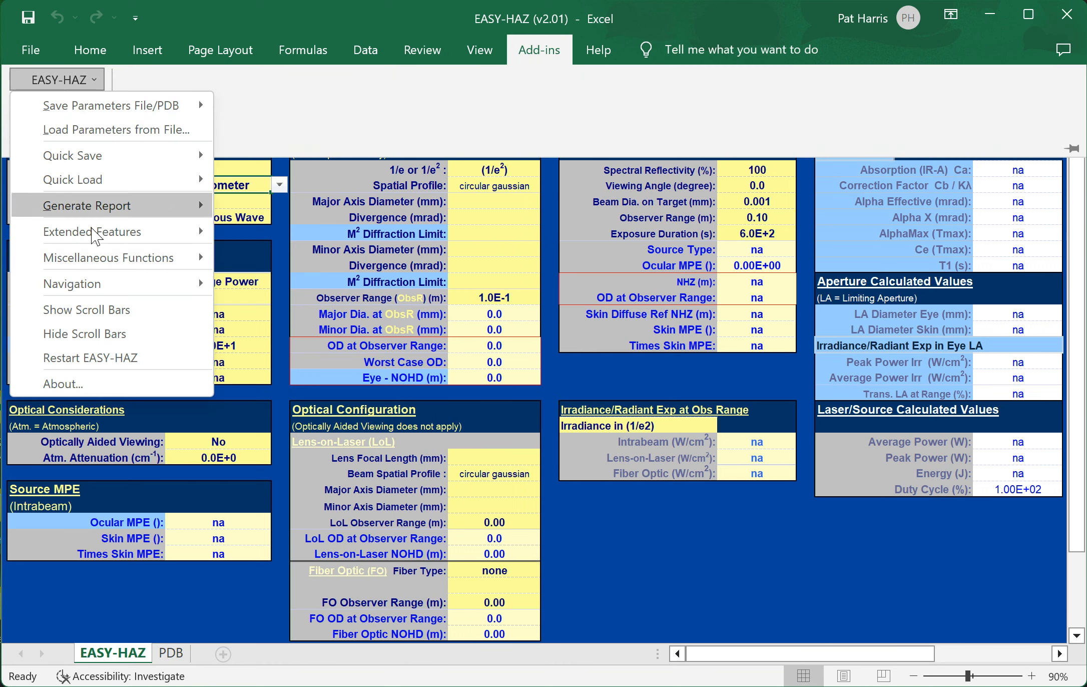
mouse_move(101, 260)
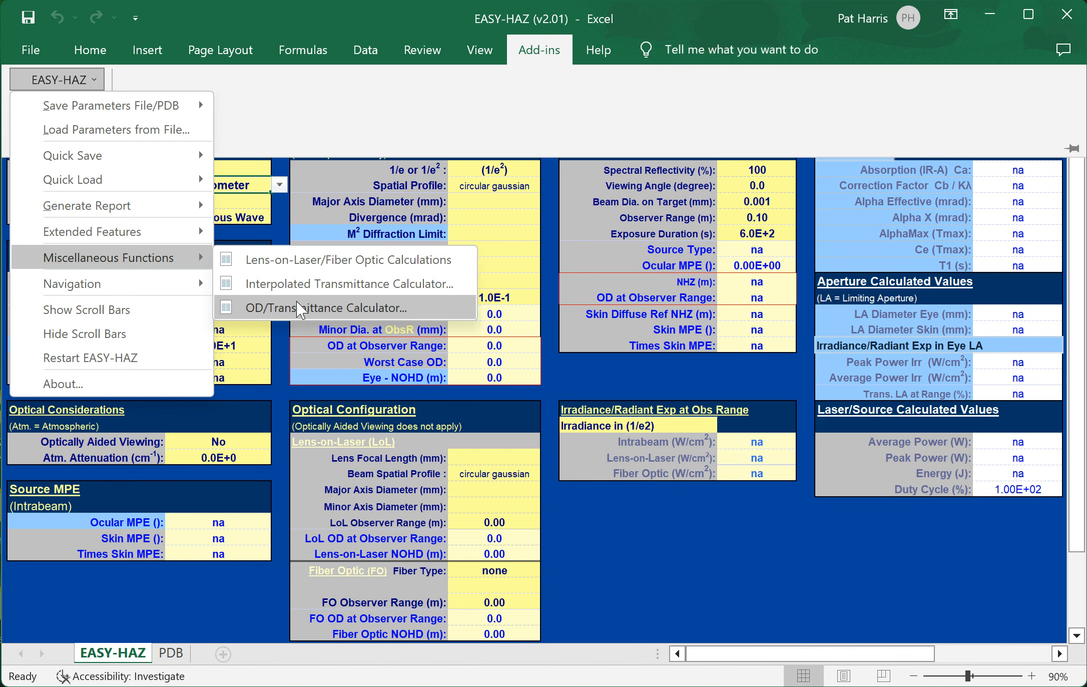
mouse_move(150, 286)
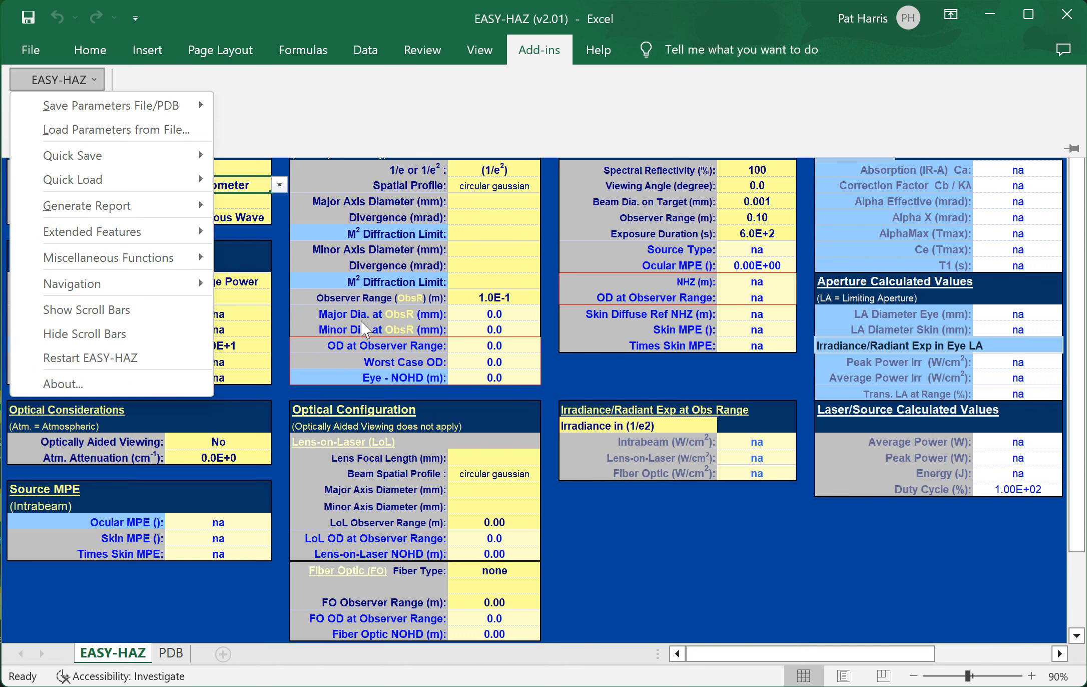
left_click(252, 320)
left_click(243, 301)
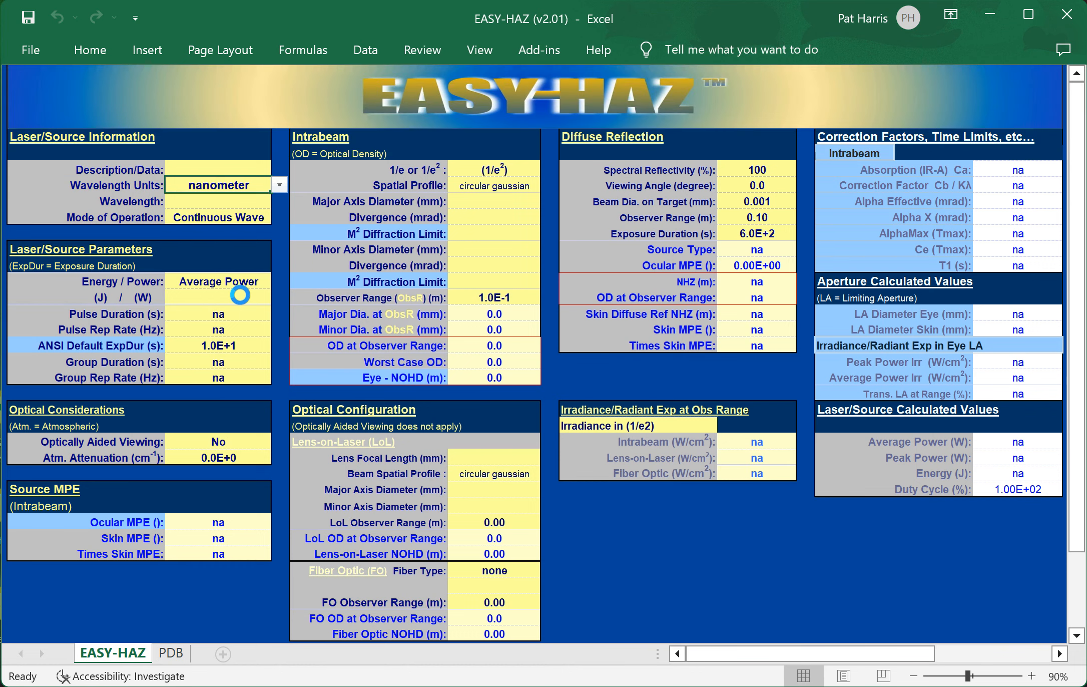
left_click(241, 295)
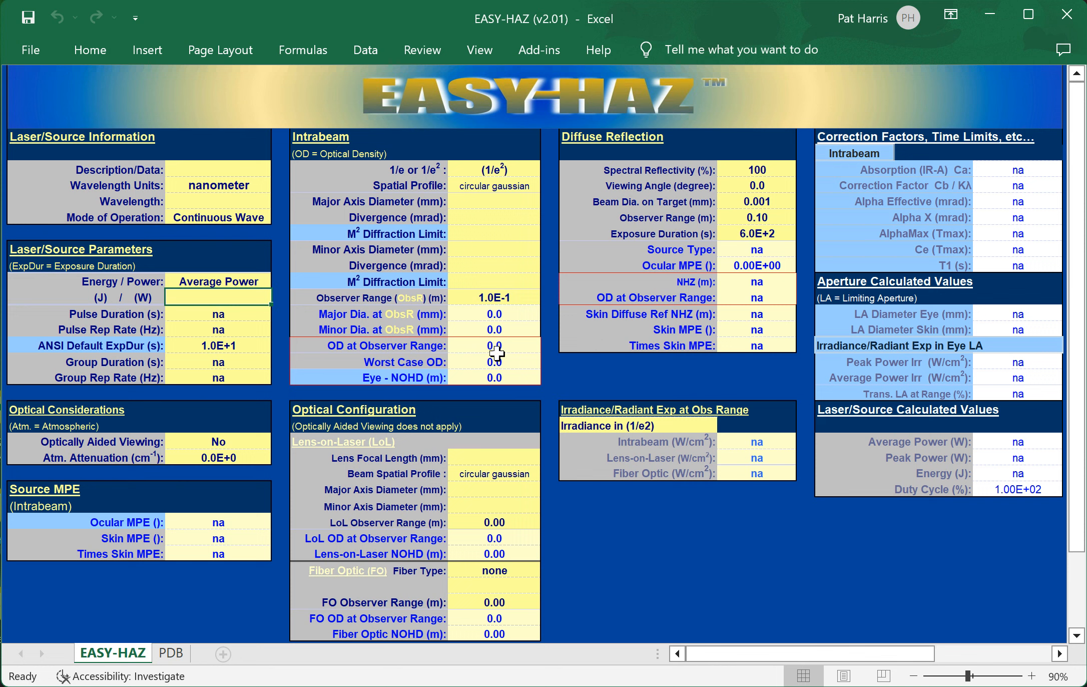
left_click(635, 539)
left_click(618, 523)
- View the About information for EASY-HAZ and dismiss it
left_click(534, 41)
left_click(63, 81)
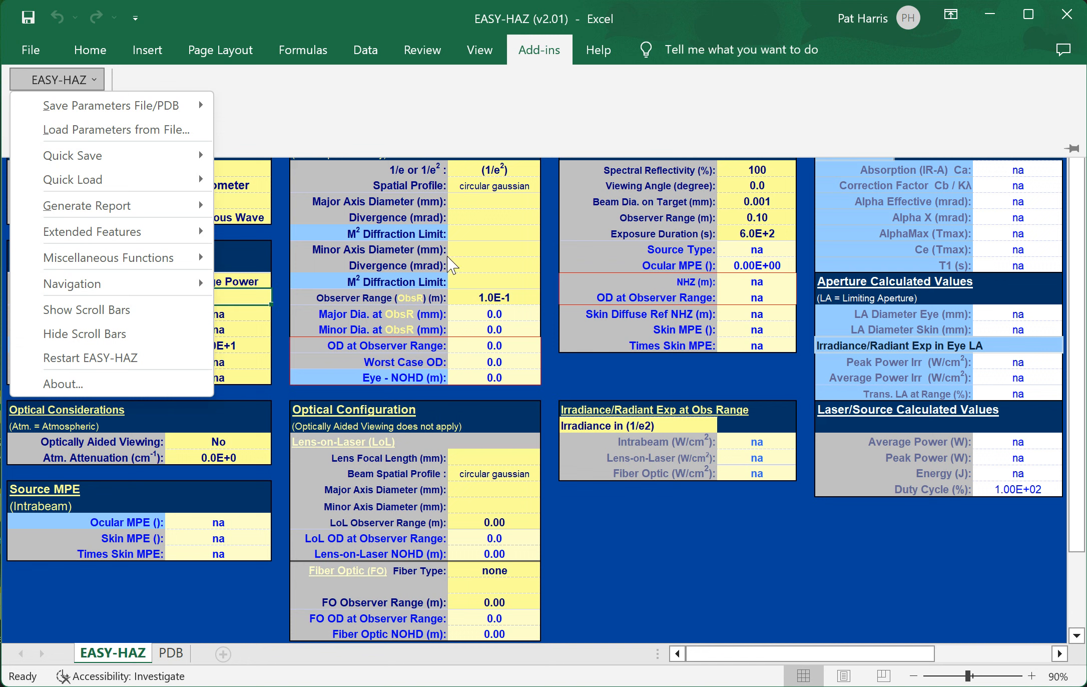
left_click(63, 383)
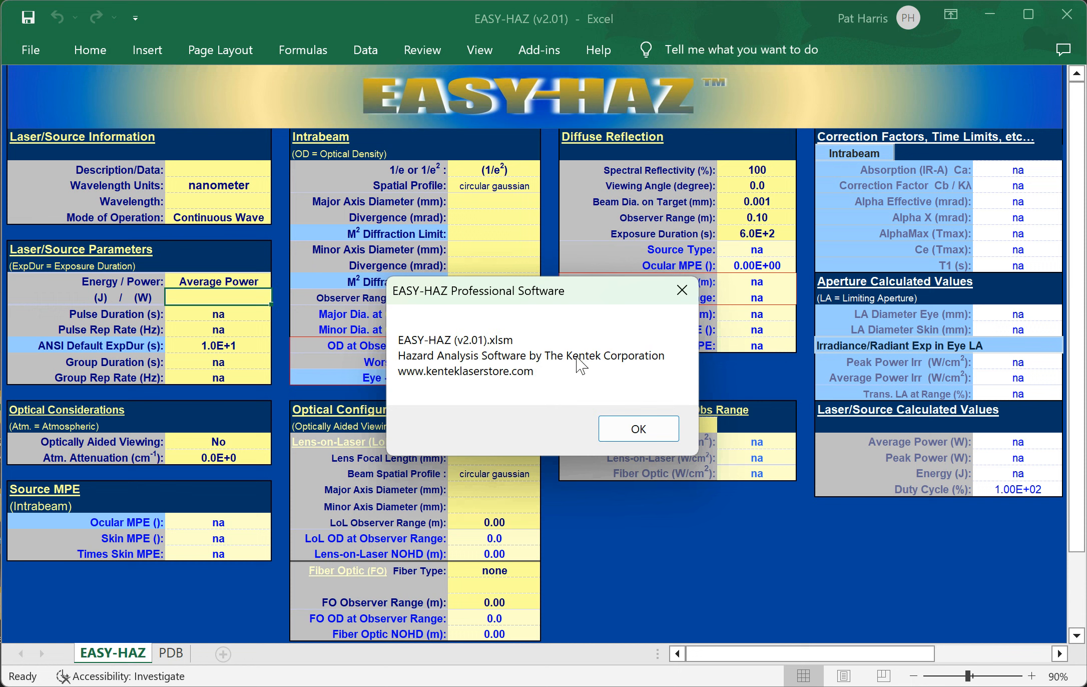
left_click(632, 430)
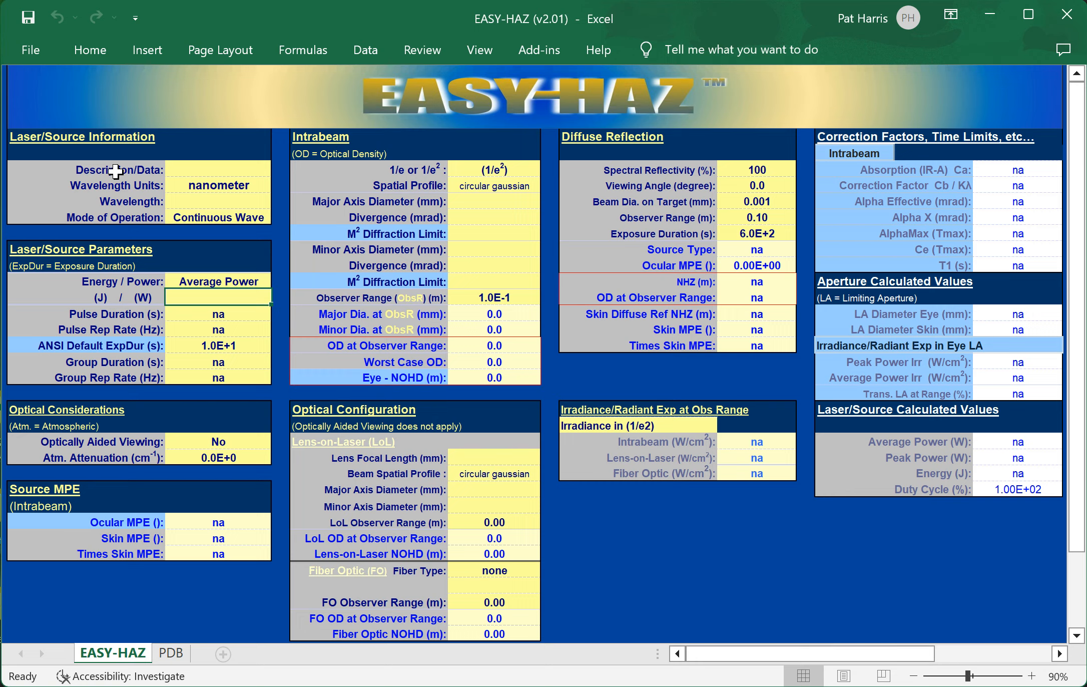
- Examine the system, report, eyewear and report-notes pages of the General Information form, and close it without entering data
left_click(181, 171)
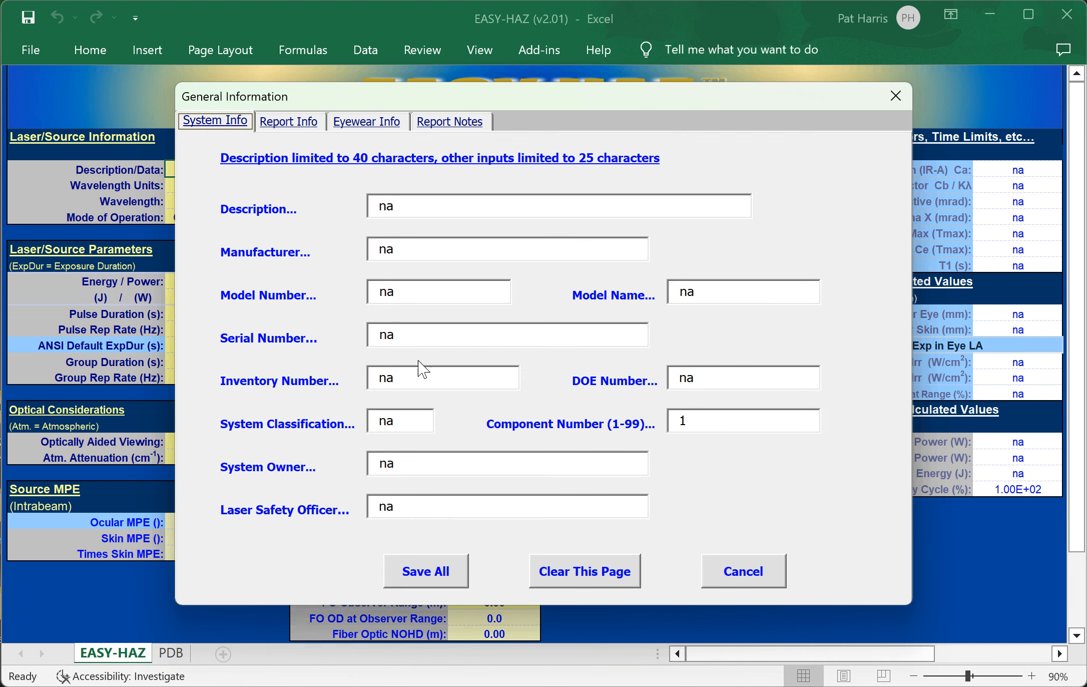
left_click(286, 123)
left_click(375, 122)
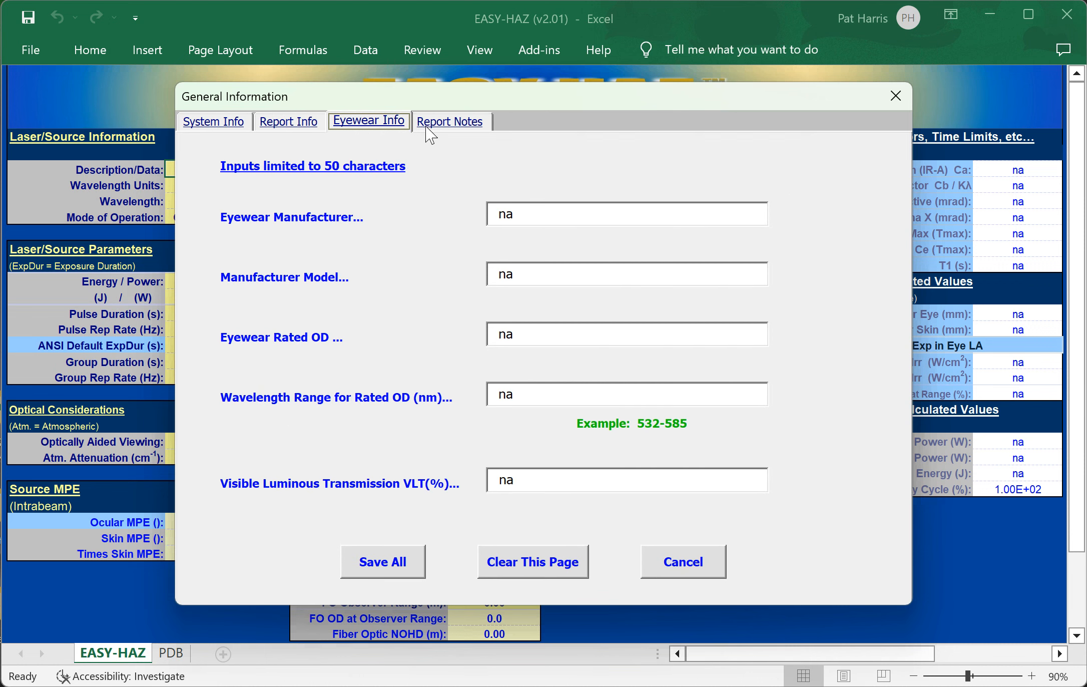
left_click(438, 124)
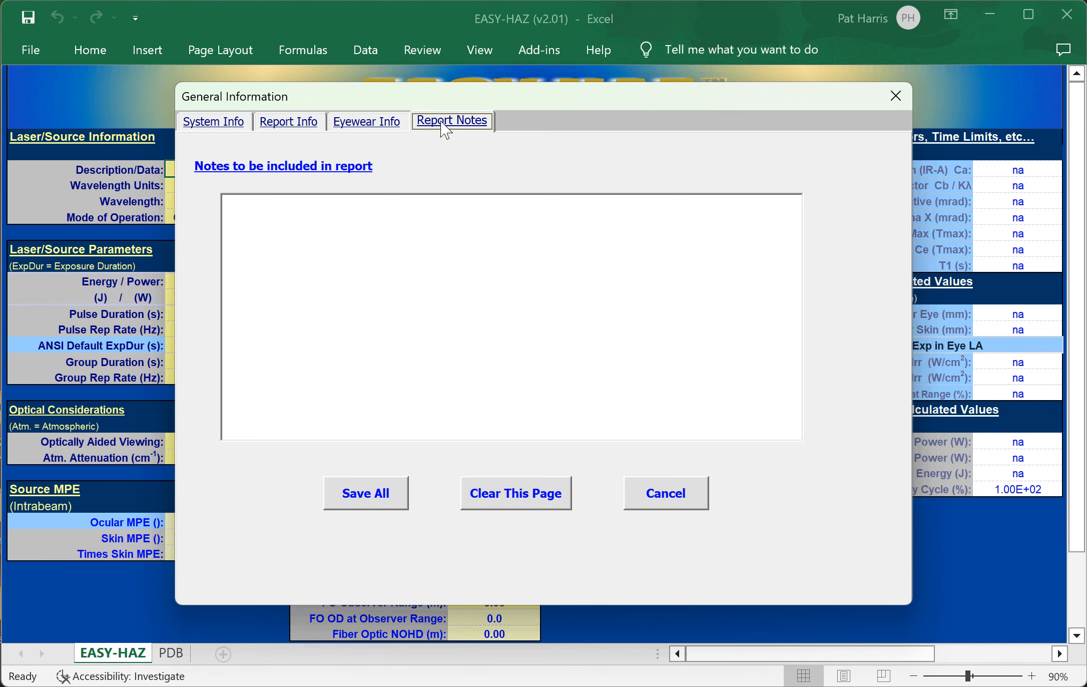
left_click(894, 93)
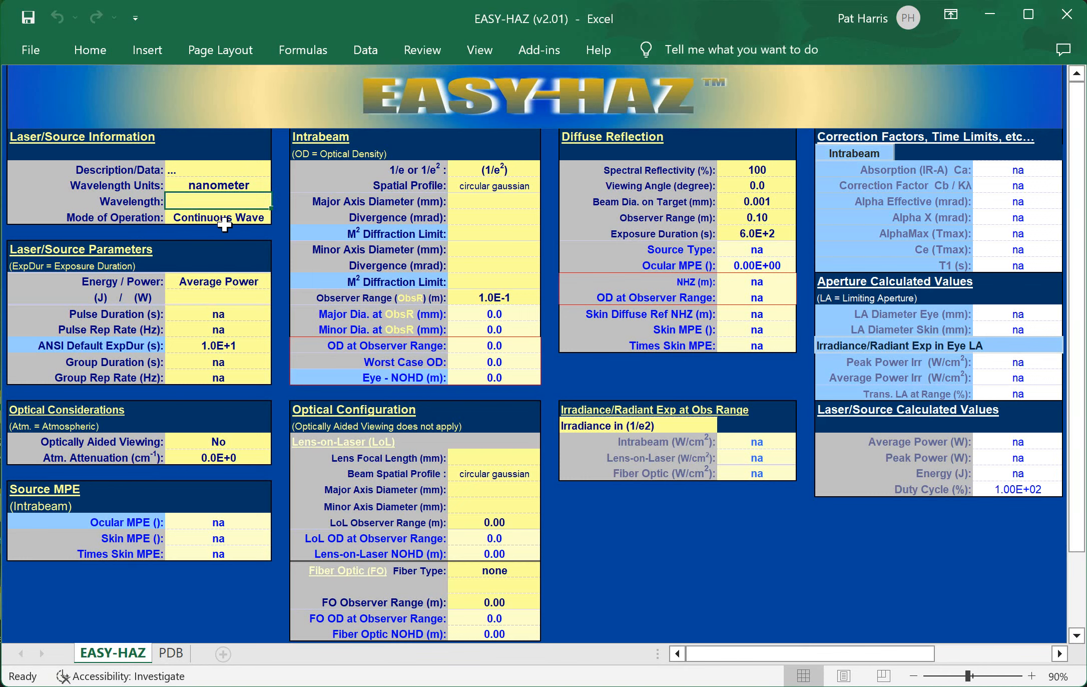
- Check the available wavelength units, and set the fiber type in the Optical Configuration section to single mode
left_click(219, 186)
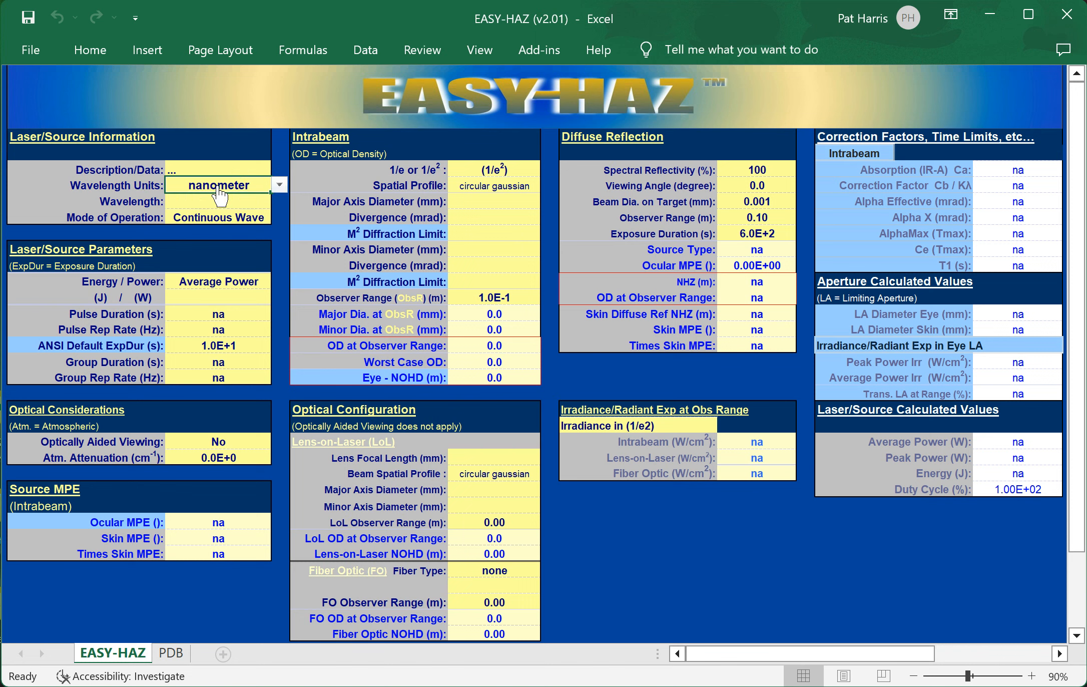
left_click(279, 186)
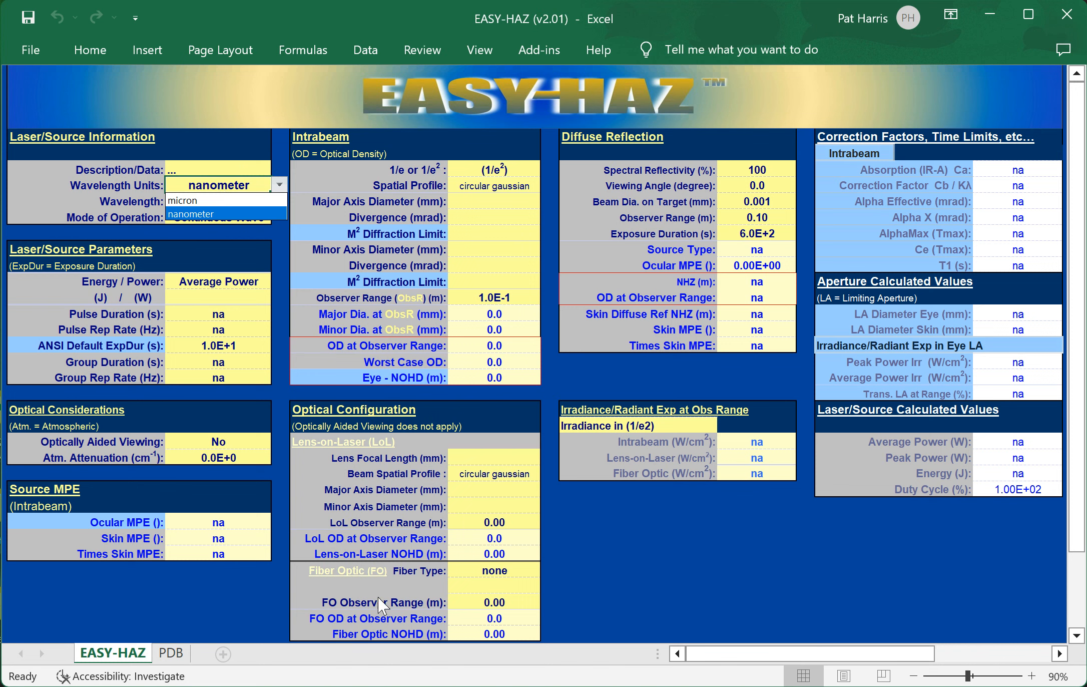
left_click(490, 576)
left_click(494, 572)
left_click(548, 572)
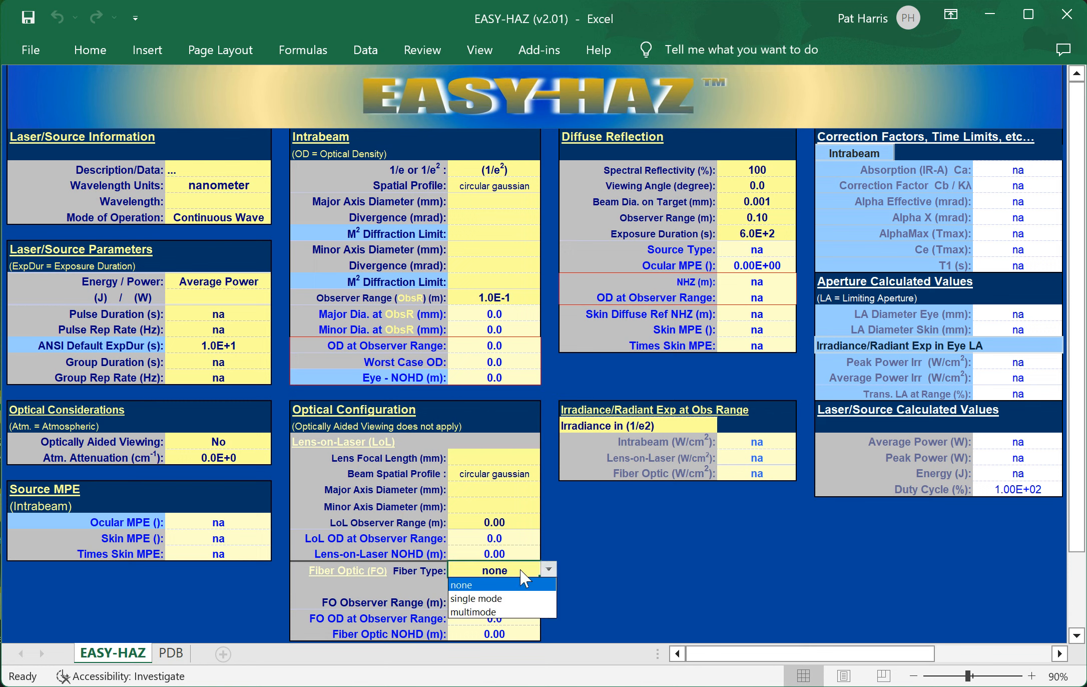
left_click(465, 600)
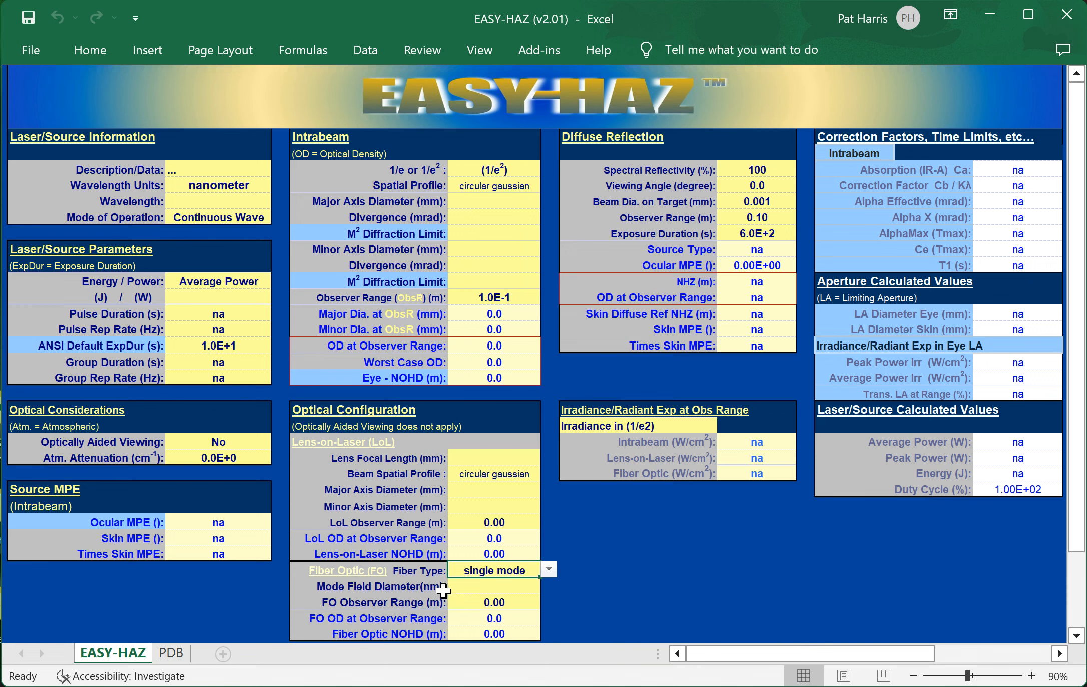
- Switch the wavelength units to micron and back to nanometer
left_click(264, 189)
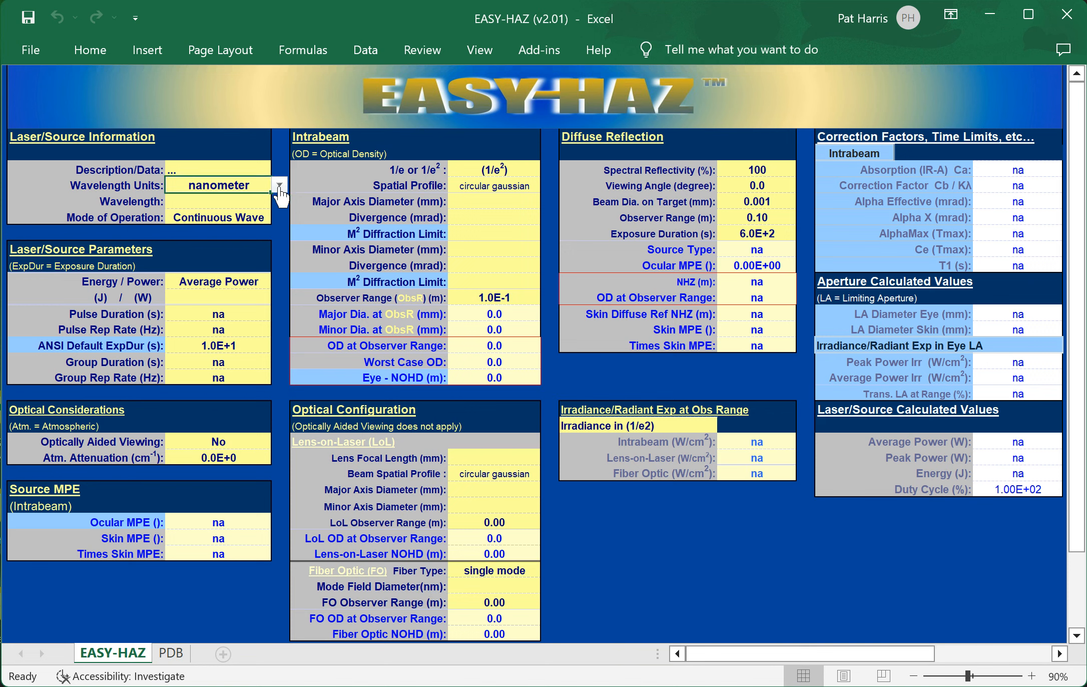
left_click(280, 185)
left_click(253, 200)
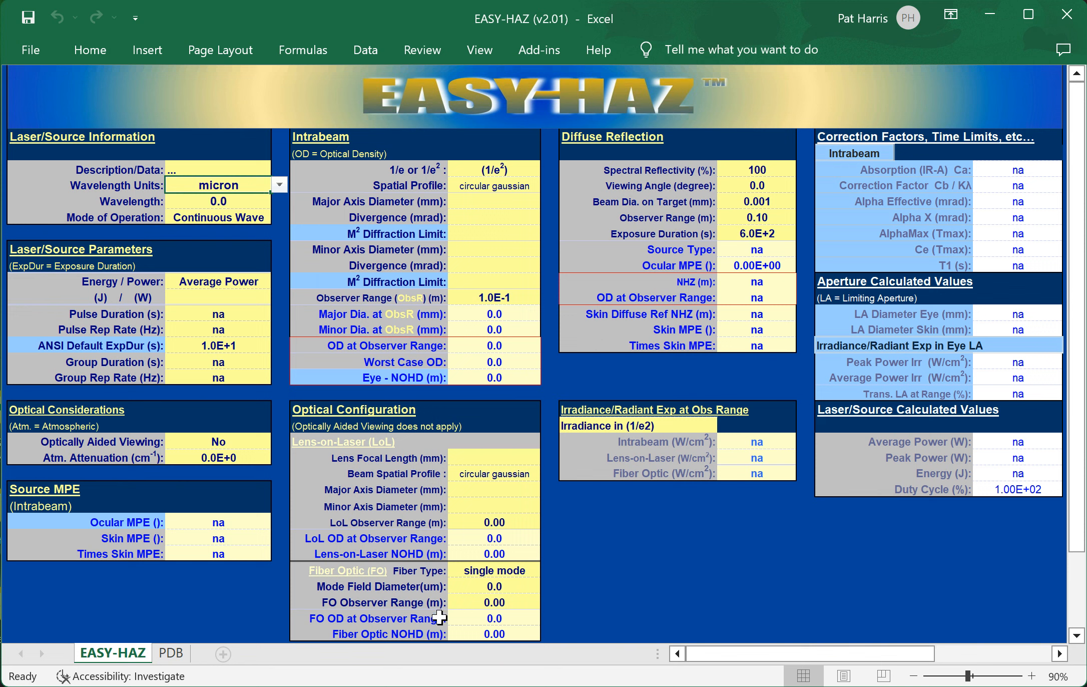
left_click(279, 185)
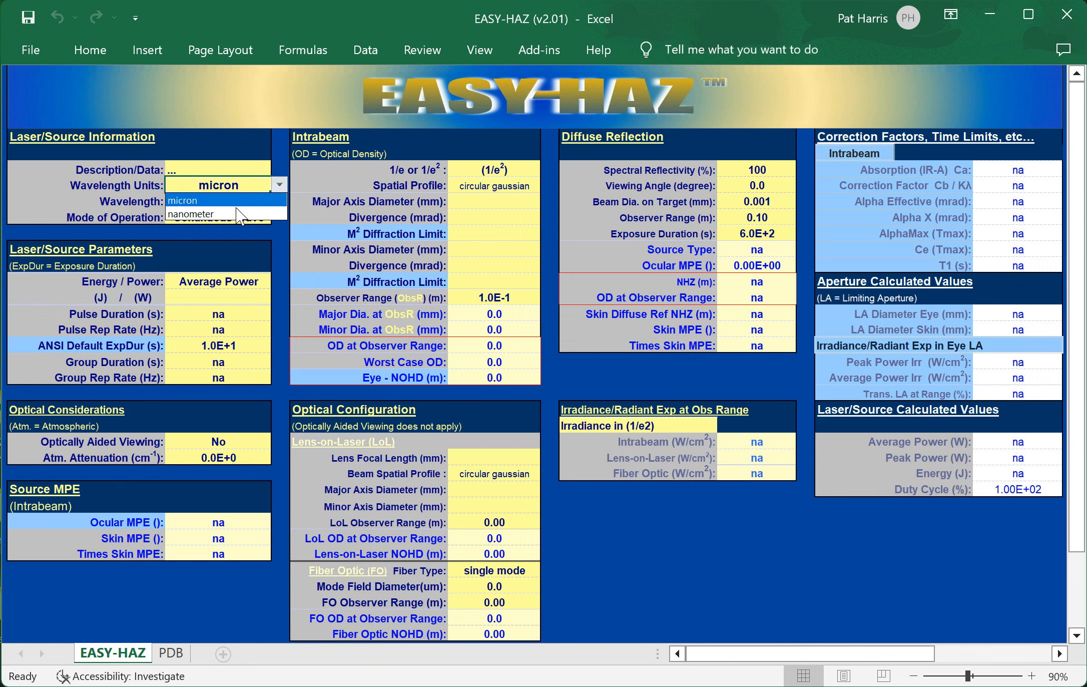
left_click(239, 214)
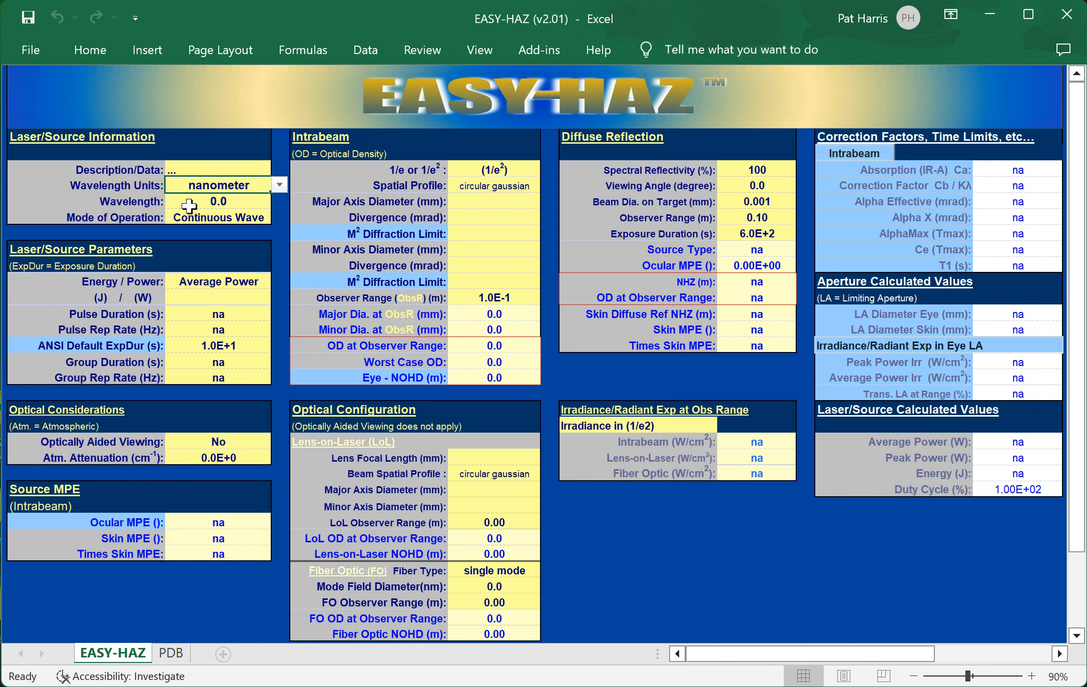
- Review the available choices for Mode of Operation and Energy / Power, leaving both selections as they are
left_click(235, 201)
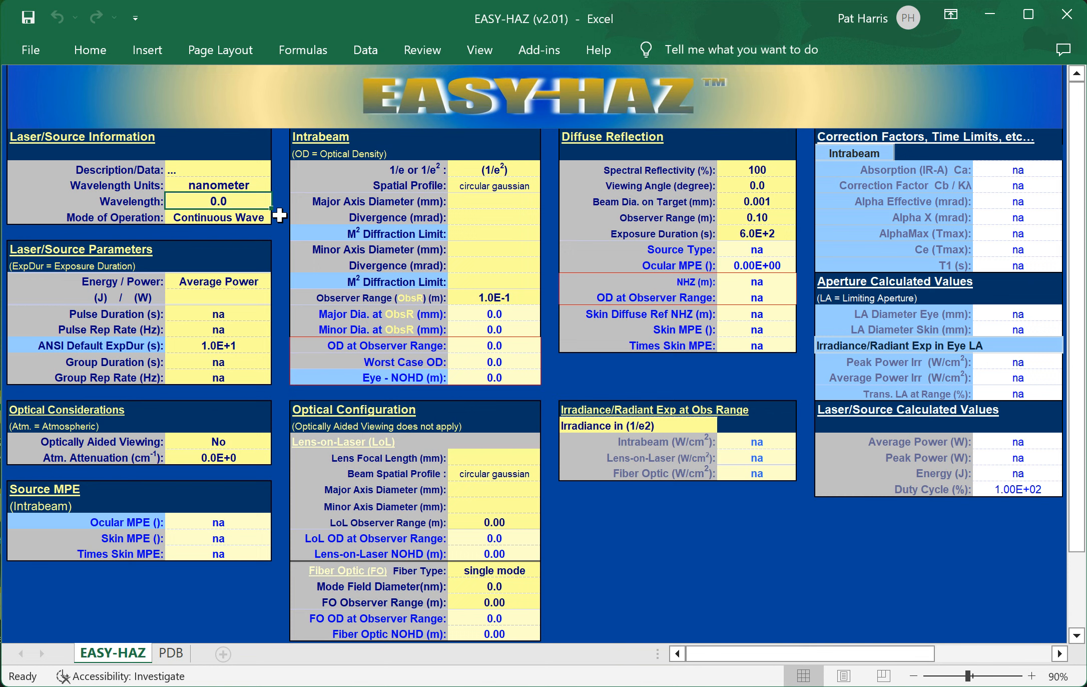
left_click(197, 216)
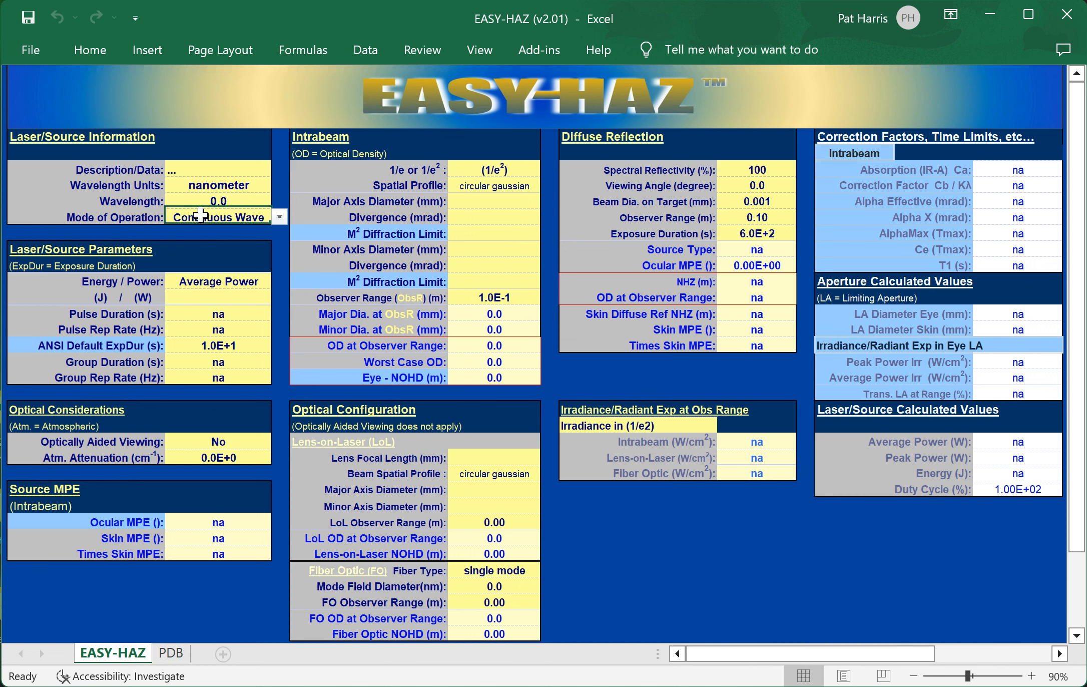
left_click(280, 218)
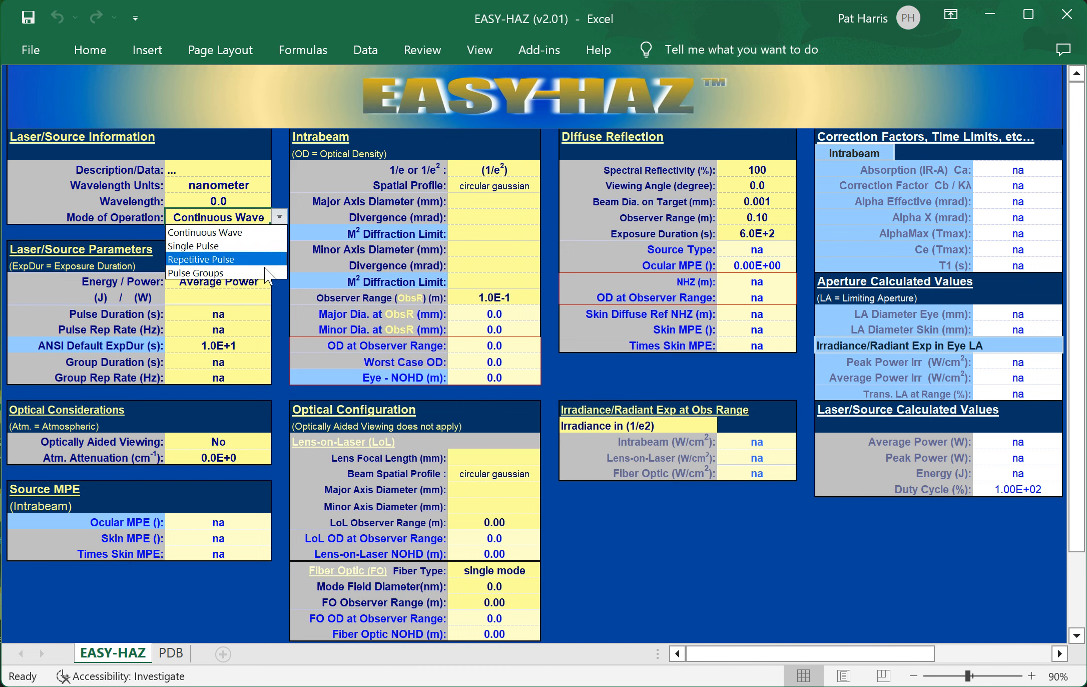
left_click(232, 320)
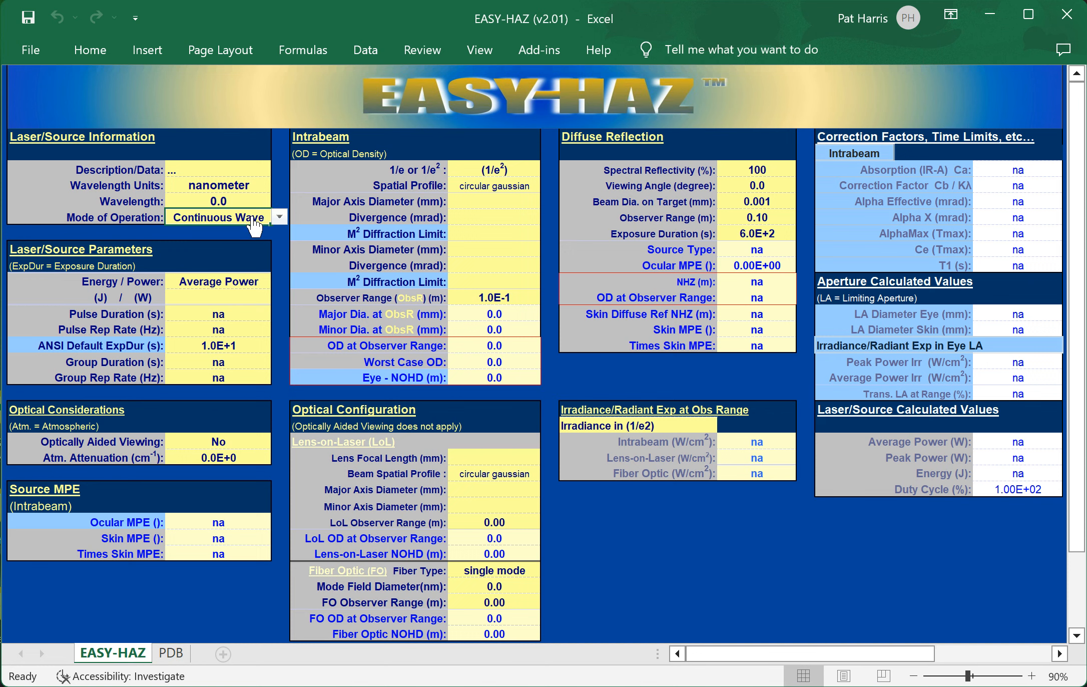
left_click(255, 281)
left_click(274, 281)
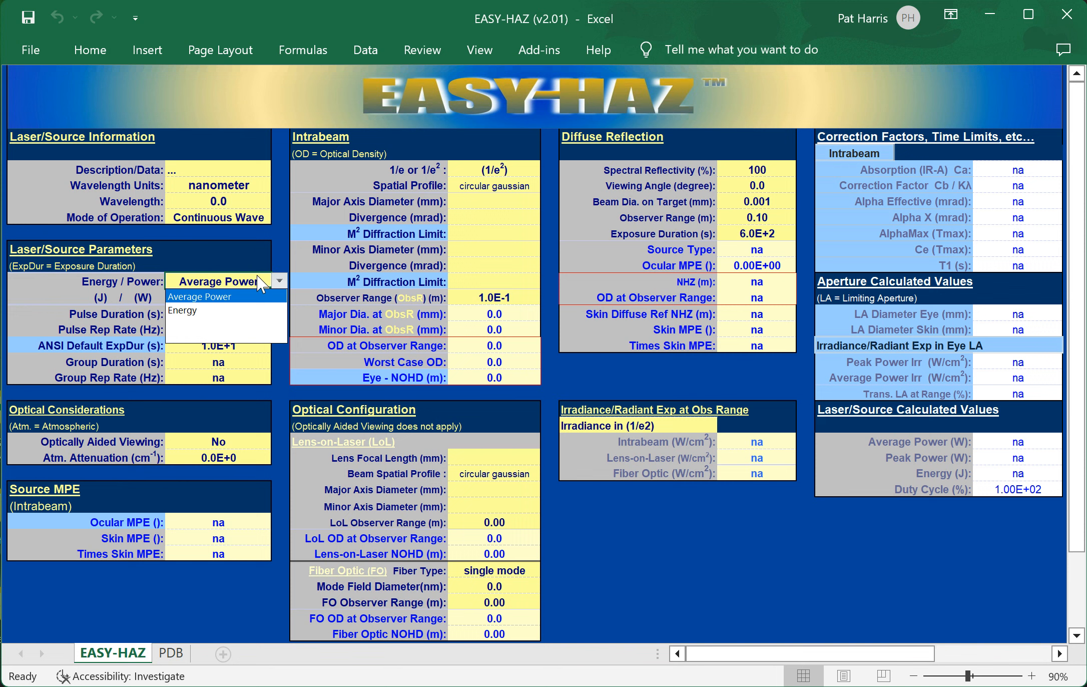
left_click(281, 282)
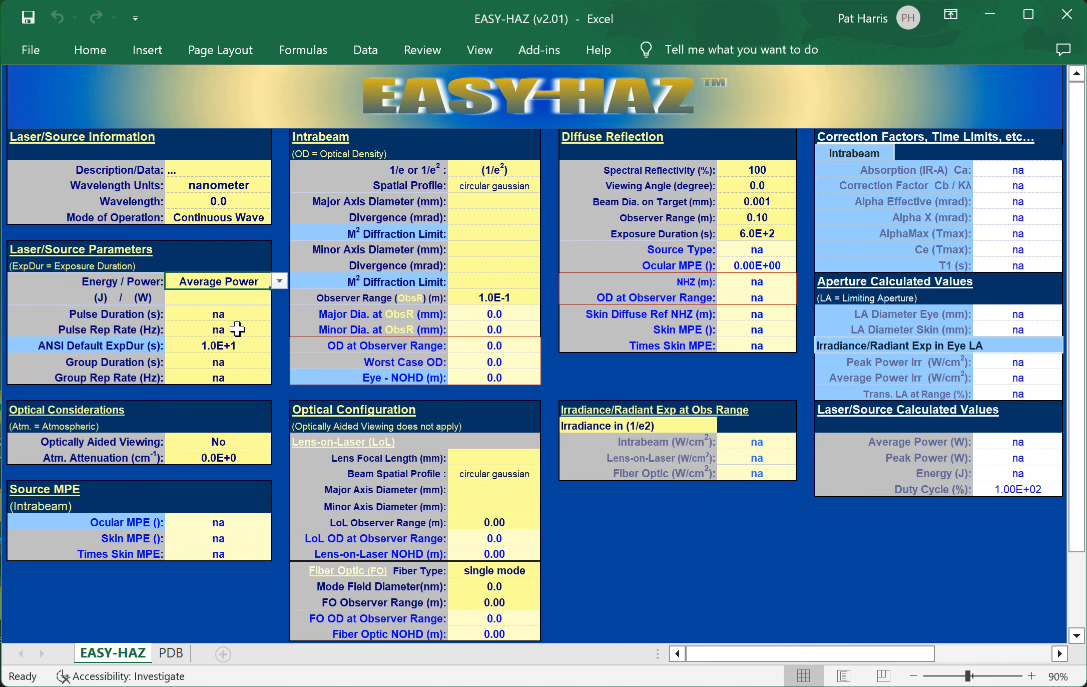
- Set the laser wavelength to 532 nanometers
left_click(210, 200)
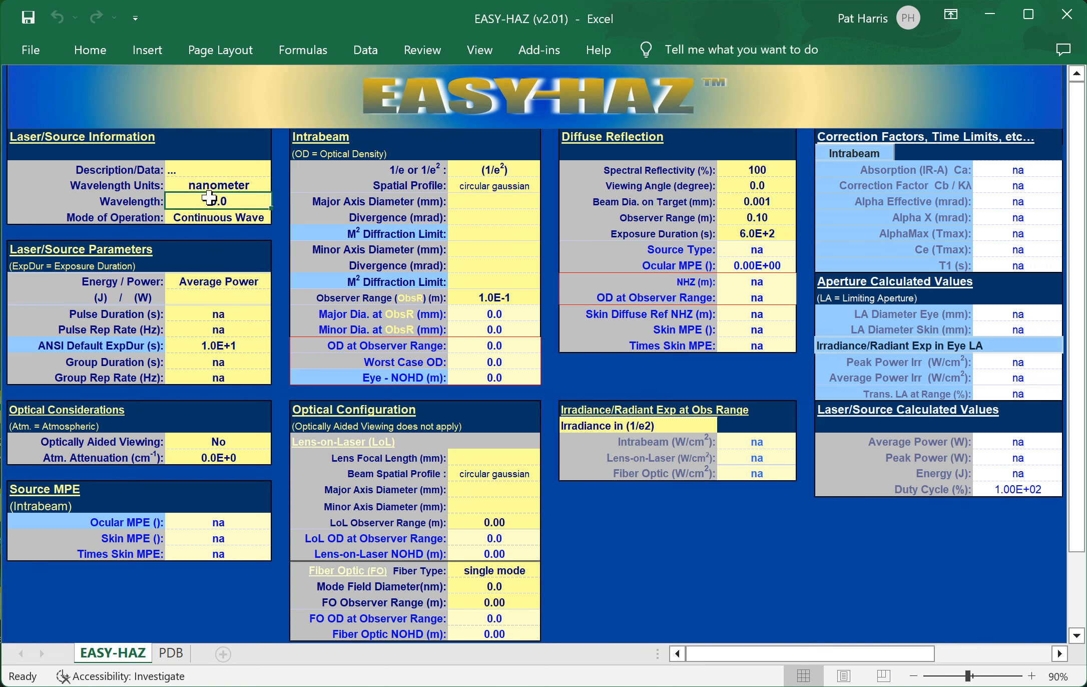
type("532")
key("Return")
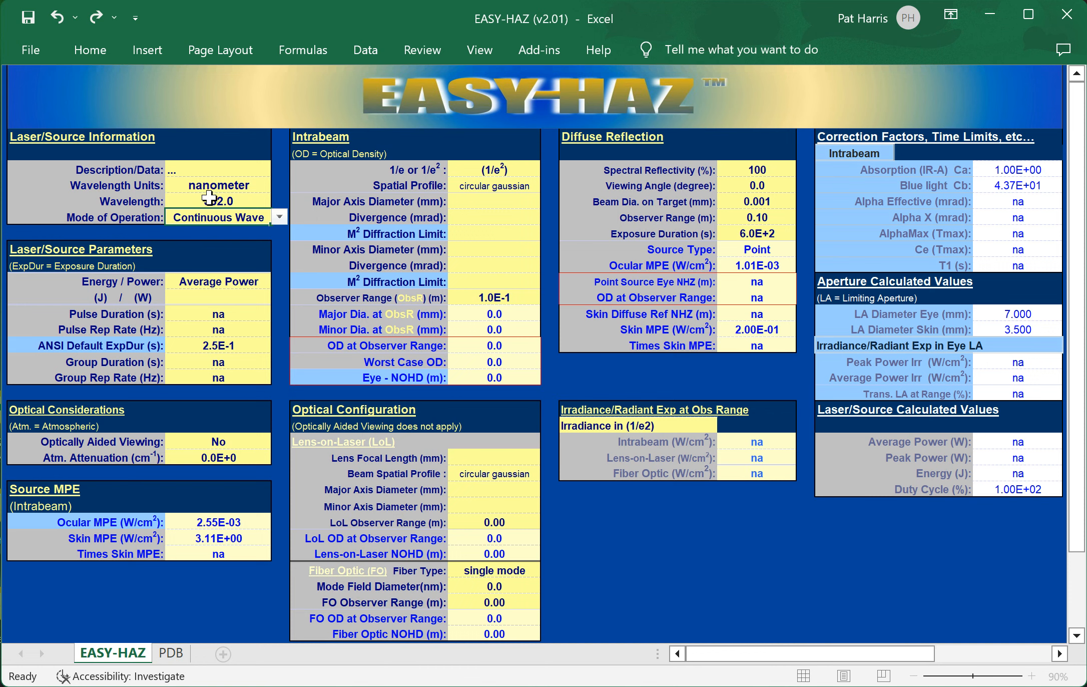
- Set the wavelength to 1064 nanometers and switch the ANSI default exposure duration to the plain Exposure Duration
left_click(234, 201)
key("Delete")
type("1064")
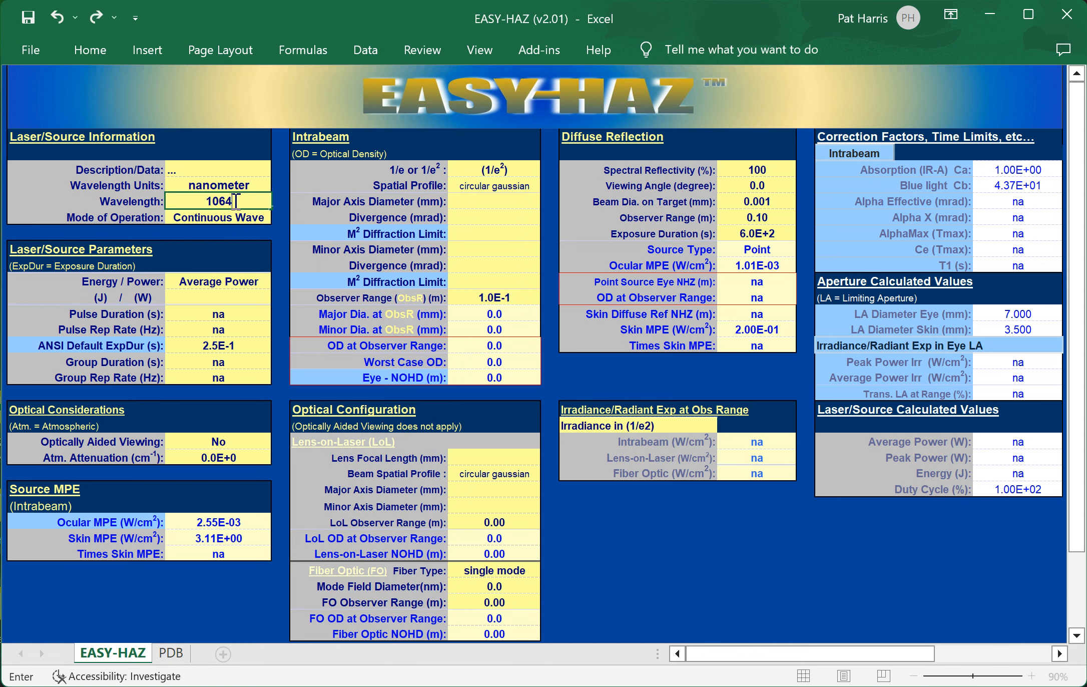
key("Return")
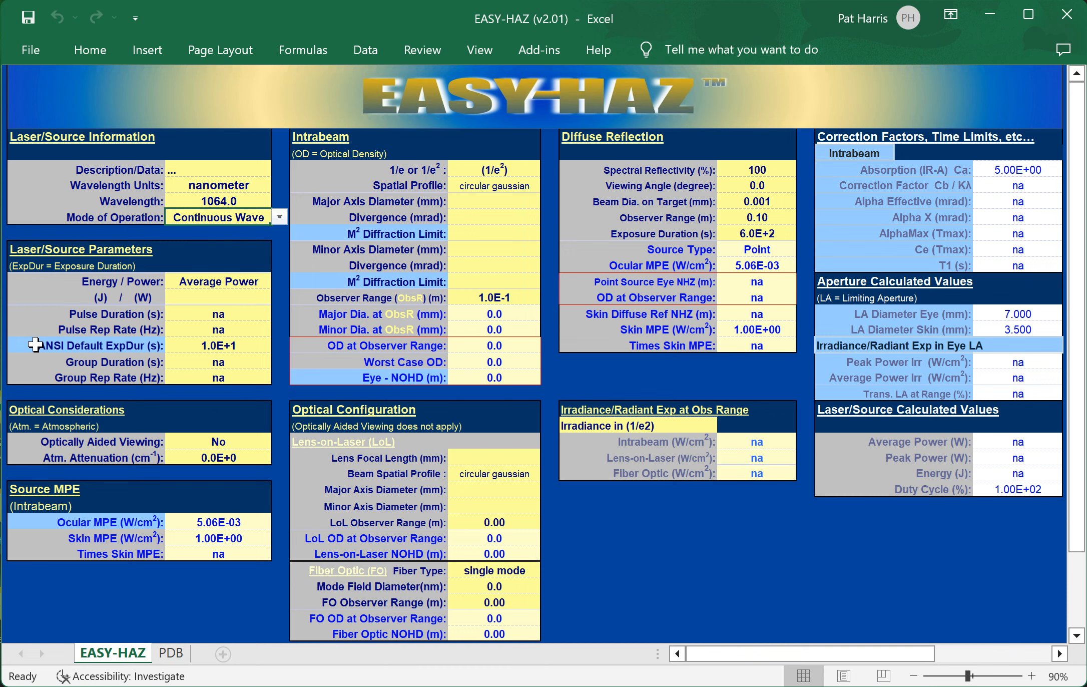
left_click(31, 345)
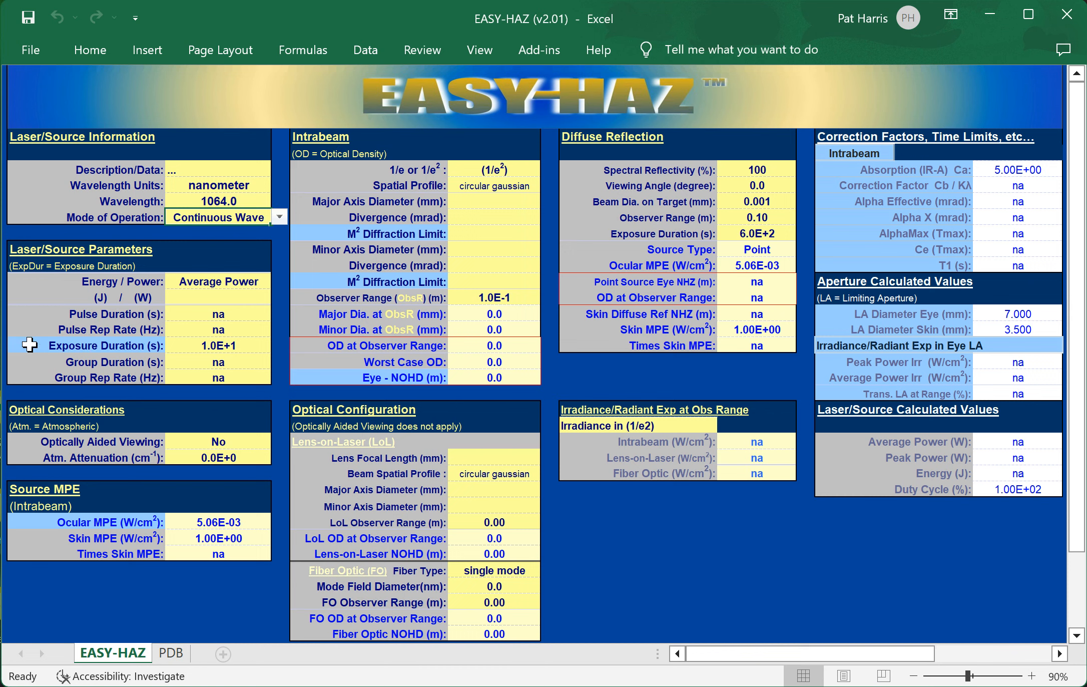
- Set the wavelength to 532 nanometers and switch the exposure duration back to the ANSI default
left_click(226, 198)
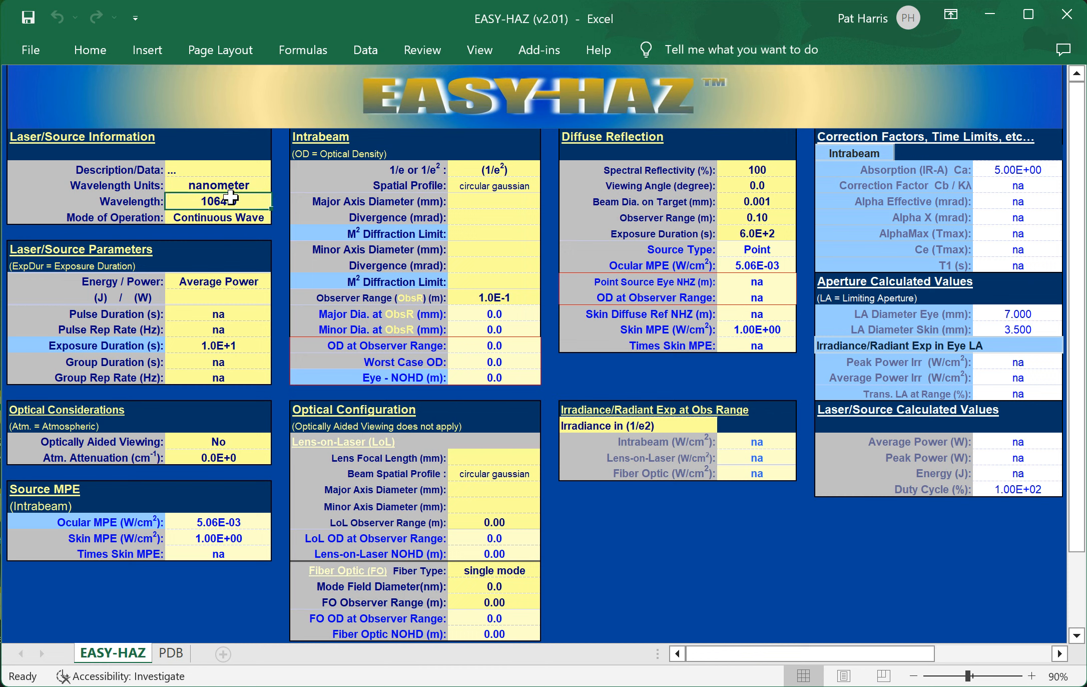
type("532")
key("Return")
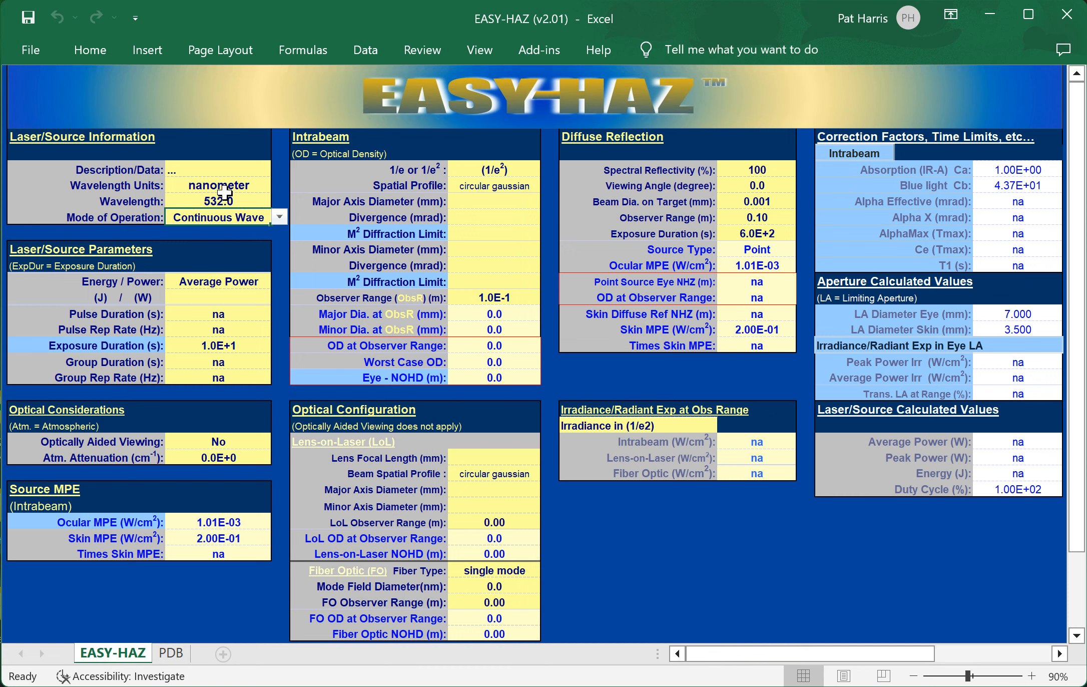
left_click(32, 343)
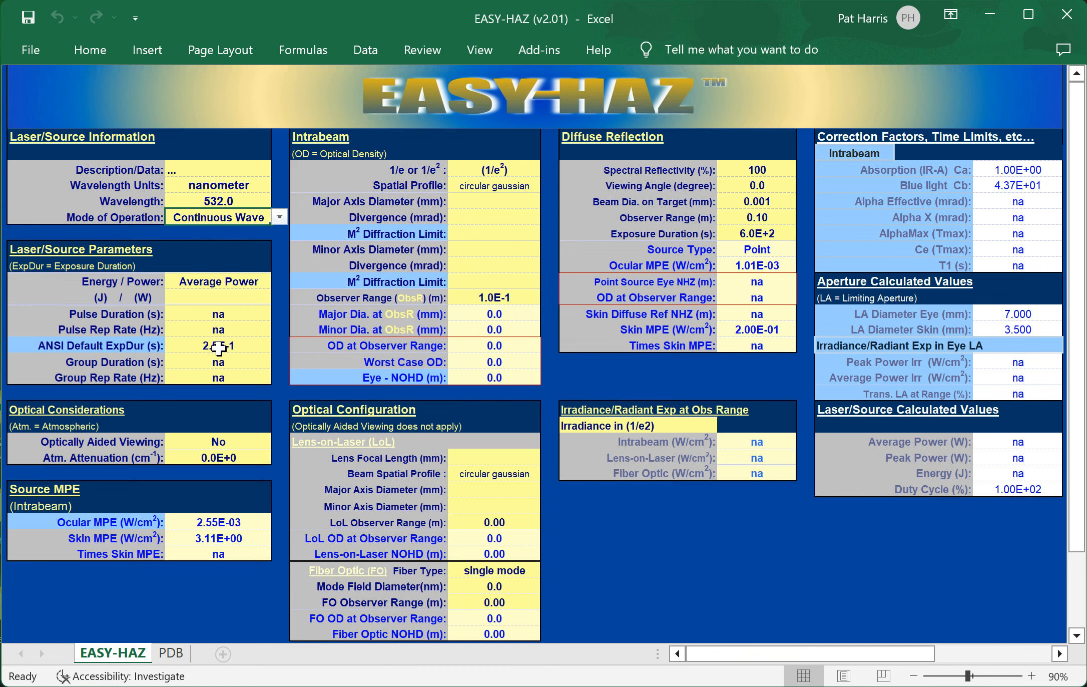
- Check the Optically Aided Viewing choices, and switch the Source MPE display from Ocular MPE to AEL and back
left_click(253, 450)
left_click(278, 442)
left_click(279, 441)
left_click(279, 442)
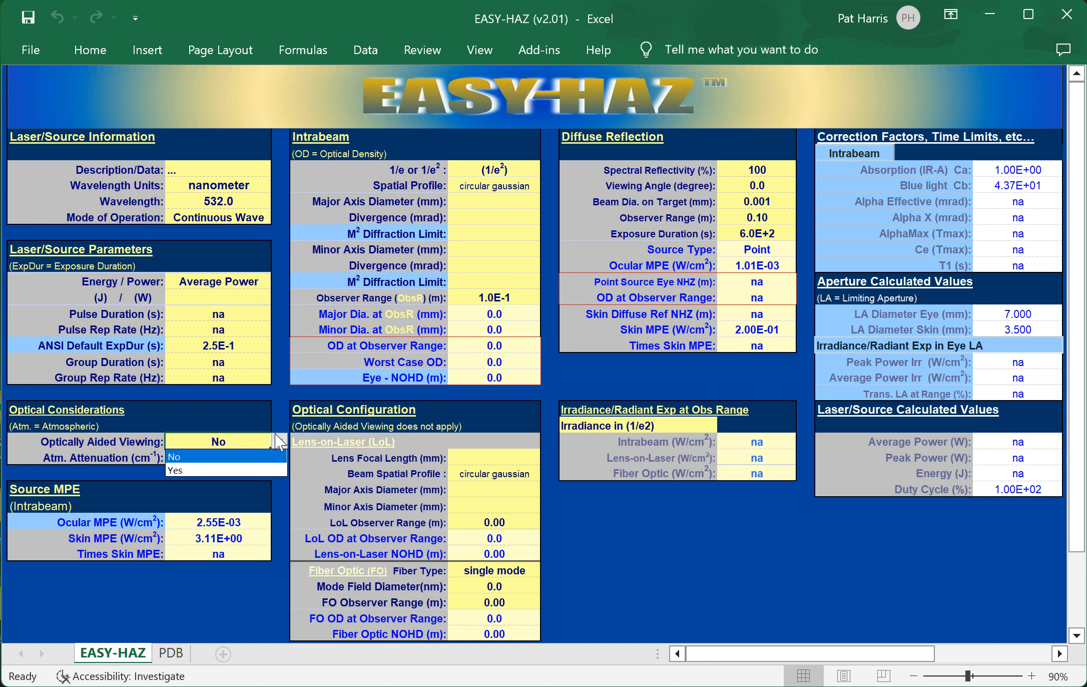
left_click(279, 440)
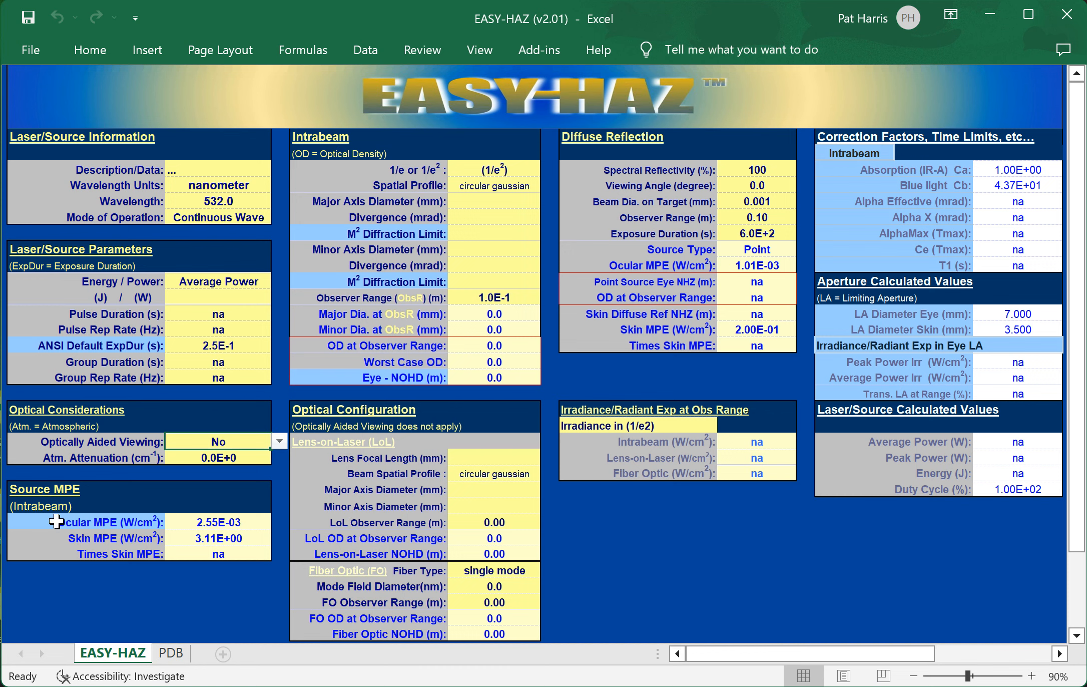
left_click(29, 520)
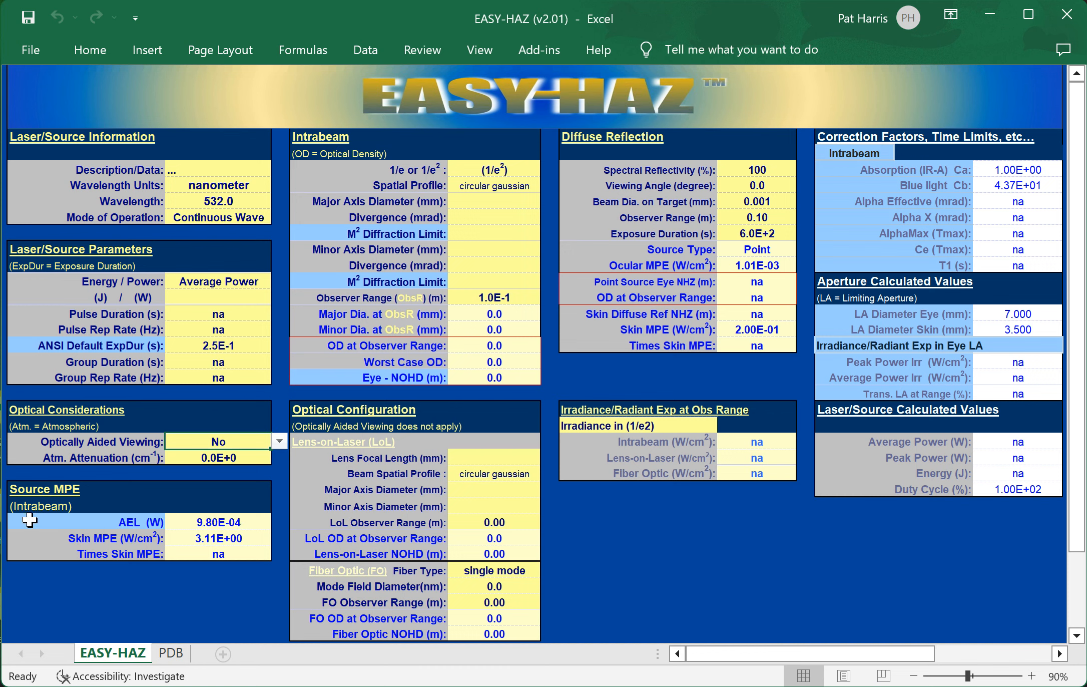
left_click(29, 523)
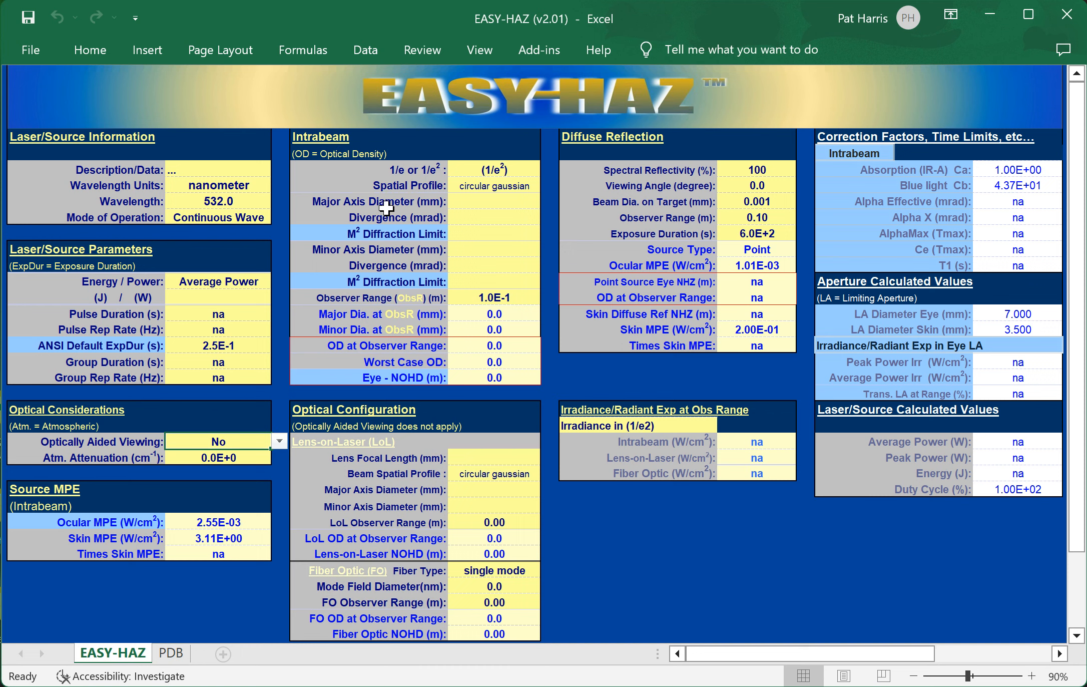
- Review the 1/e or 1/e² choices and the Spatial Profile choices of the Intrabeam section without changing them
left_click(525, 170)
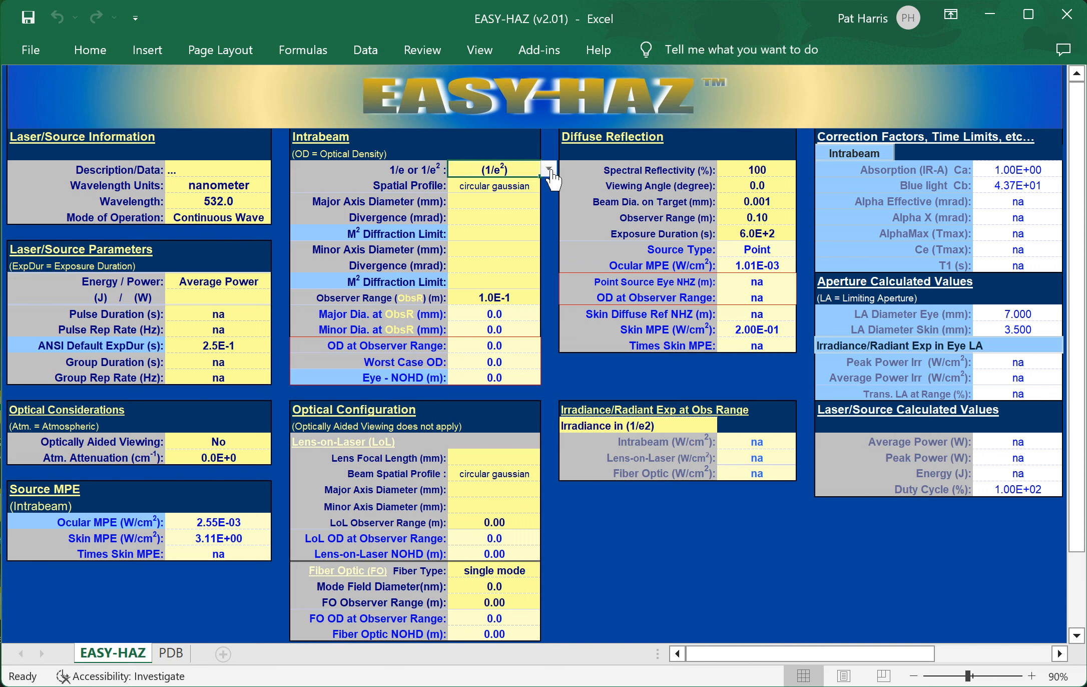
left_click(550, 170)
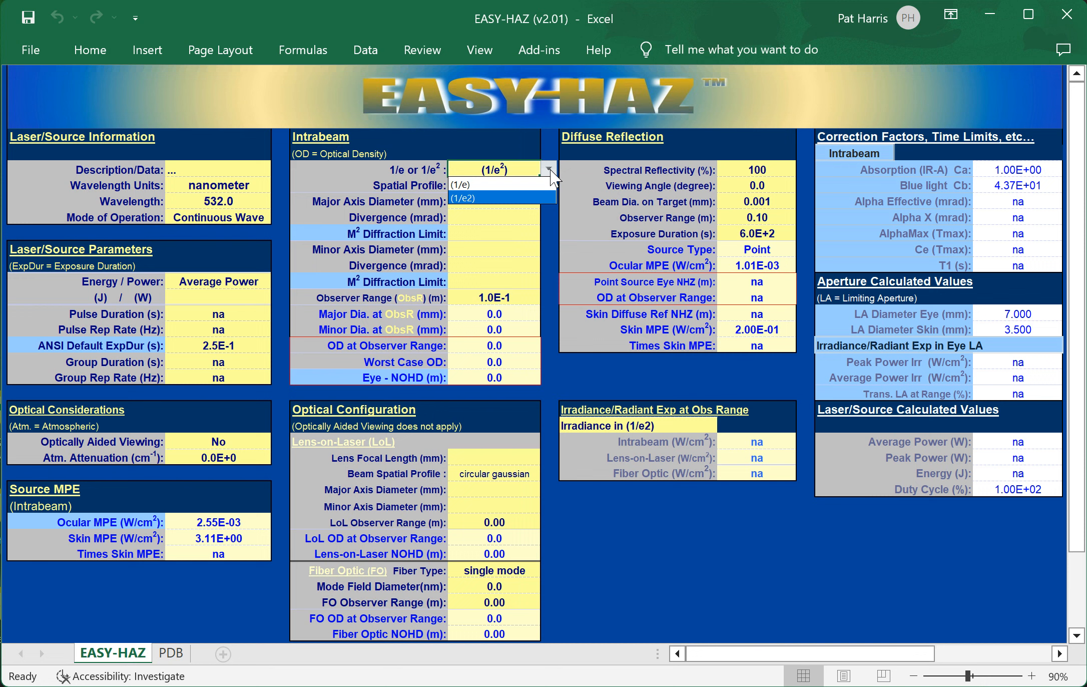
left_click(550, 170)
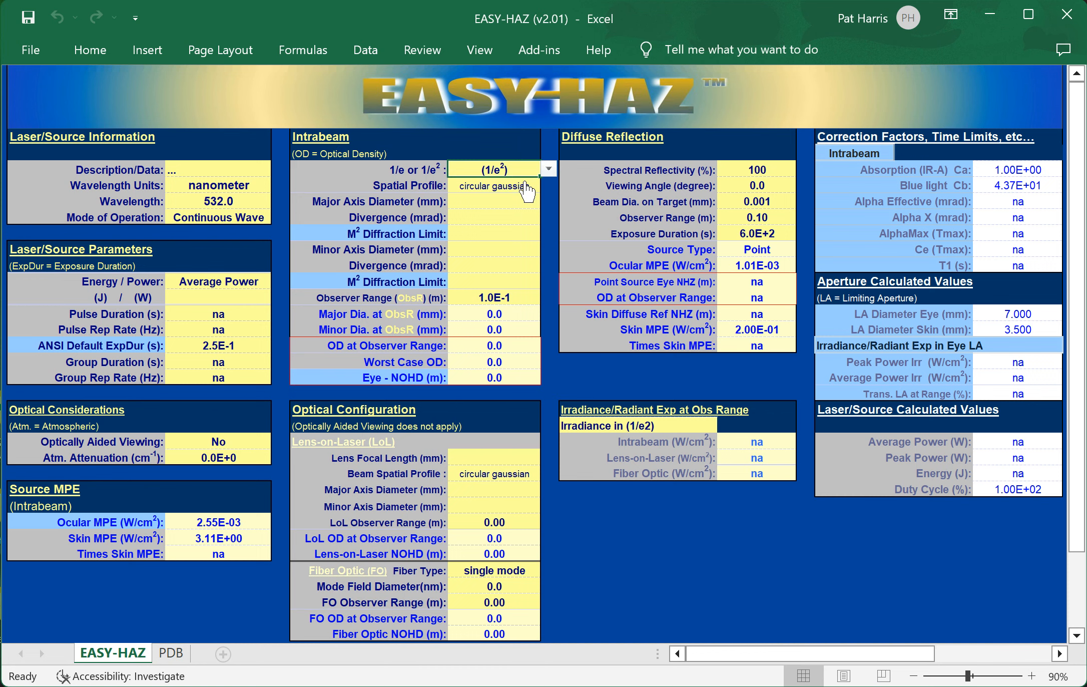
left_click(526, 184)
left_click(549, 184)
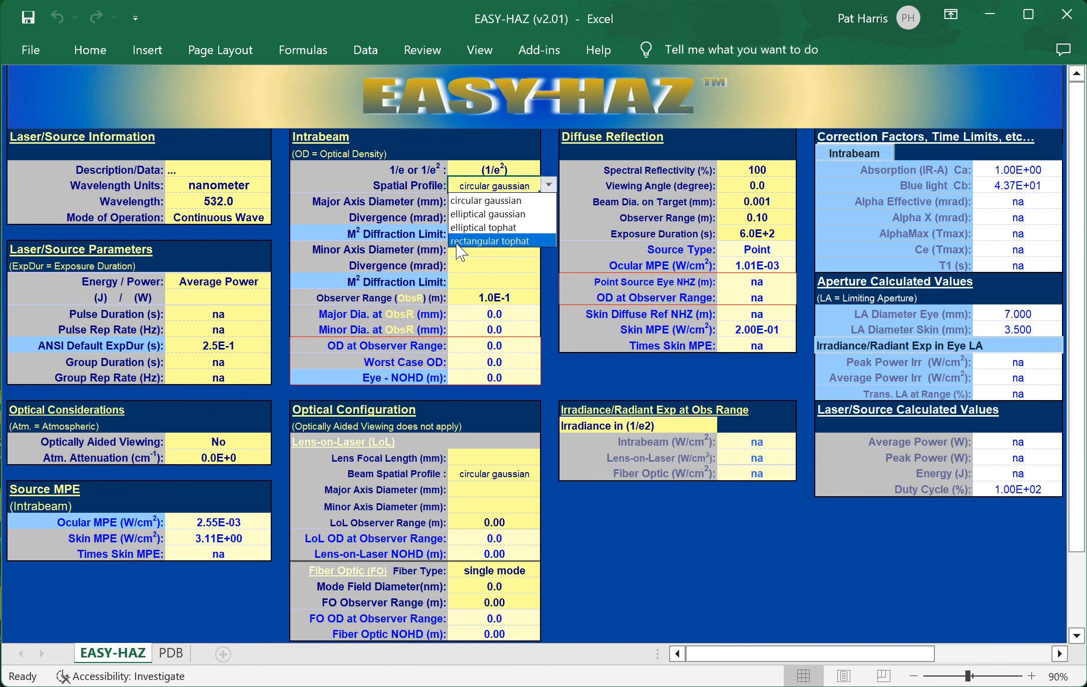
left_click(376, 214)
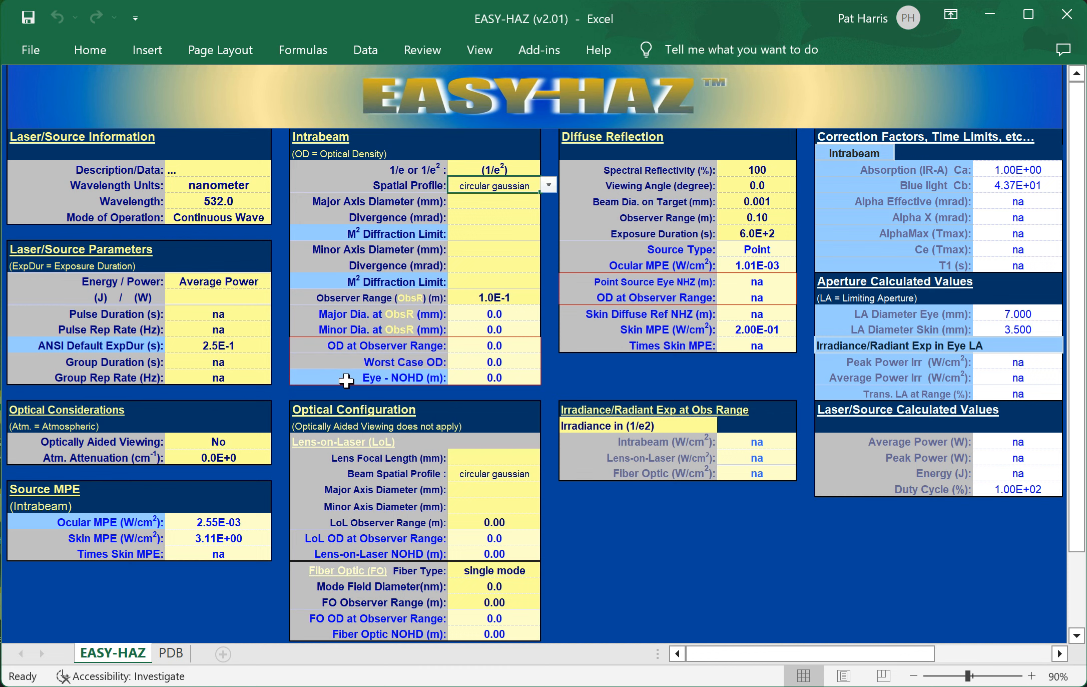
- Try the switchable Eye - NOHD and M² Diffraction Limit labels in the Intrabeam section
left_click(322, 377)
left_click(351, 377)
left_click(332, 234)
- Set the fiber type in the Fiber Optic part of Optical Configuration to multimode
scroll(338, 235, "down", 1)
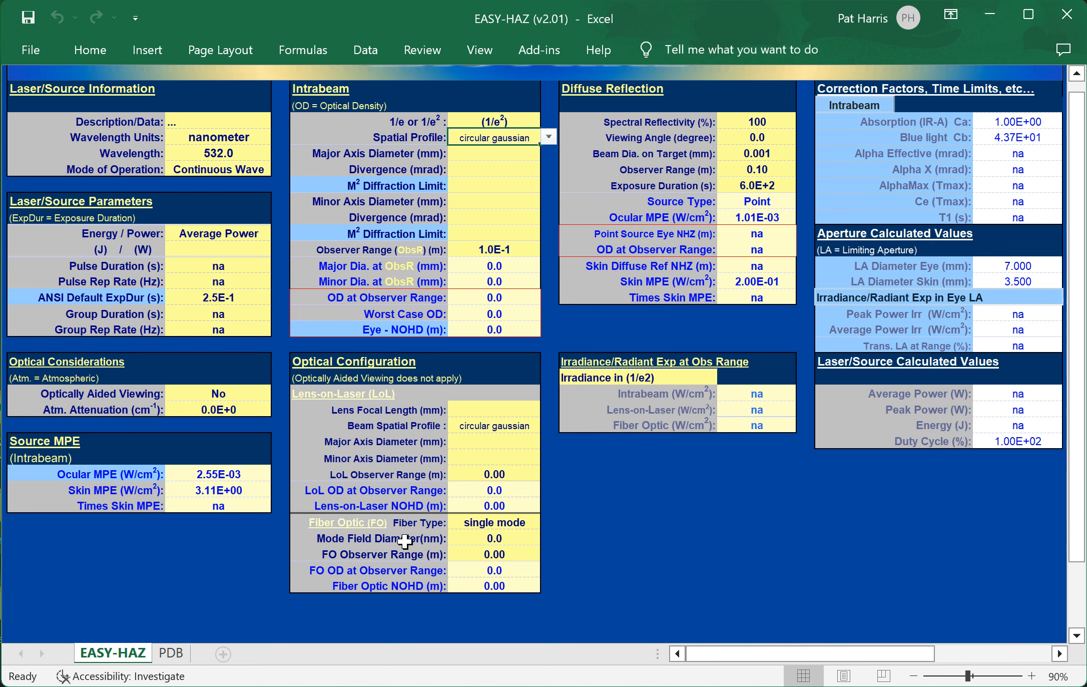
left_click(530, 524)
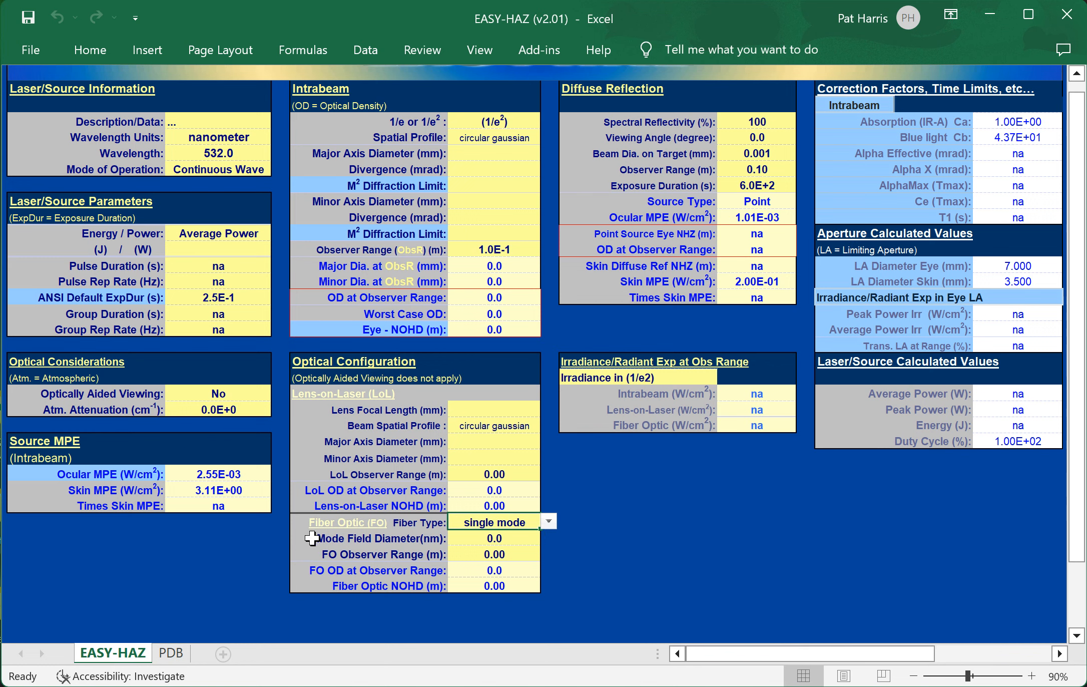
left_click(548, 521)
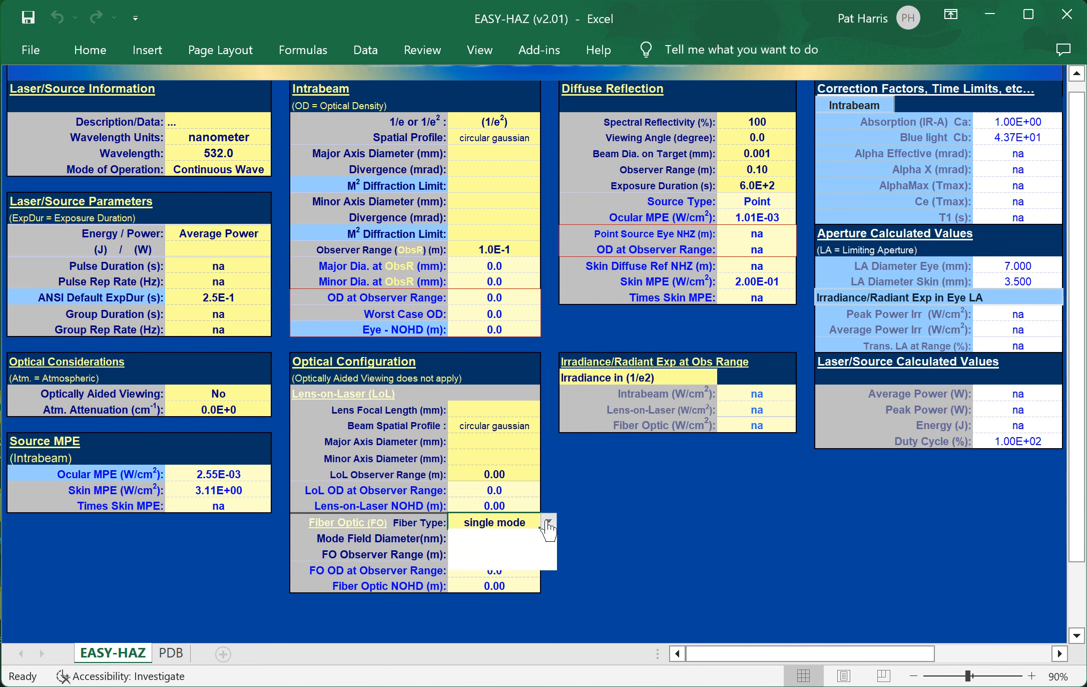
left_click(511, 564)
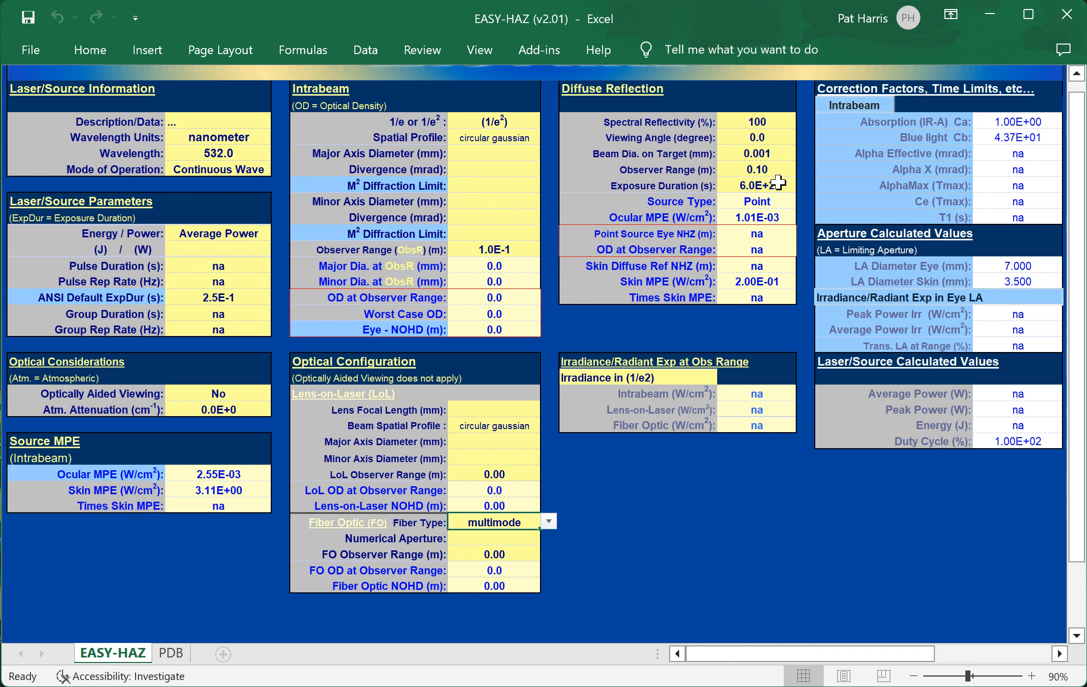
- Try a beam diameter on target of 10 mm in the Diffuse Reflection section, and restore it to 0.001 mm
left_click(774, 154)
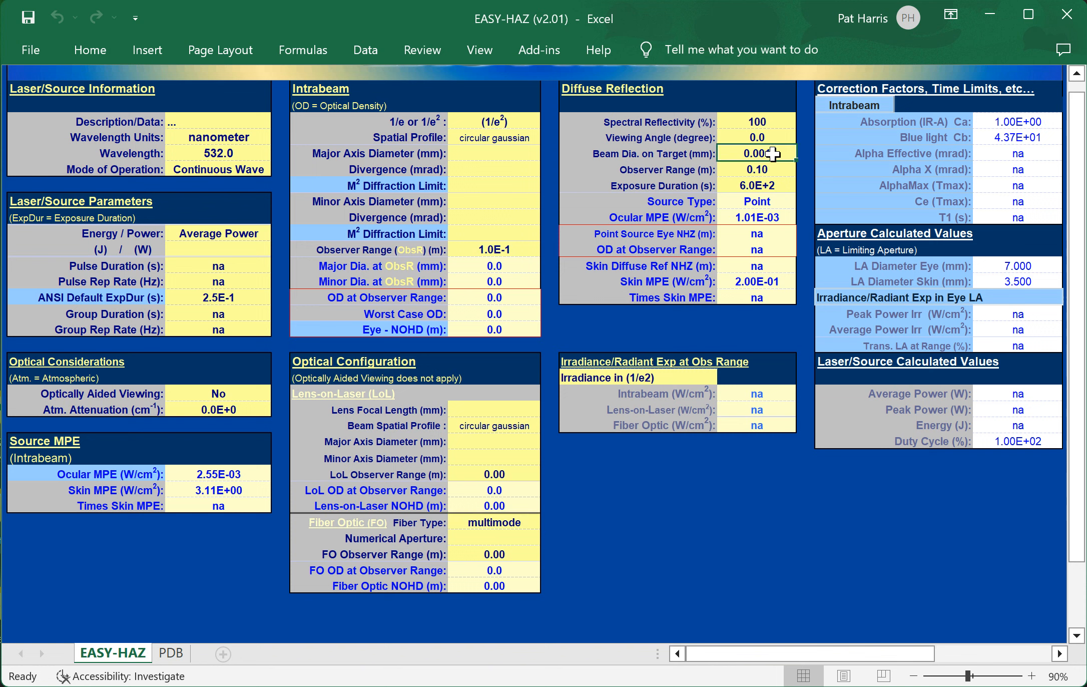
type("10")
key("Return")
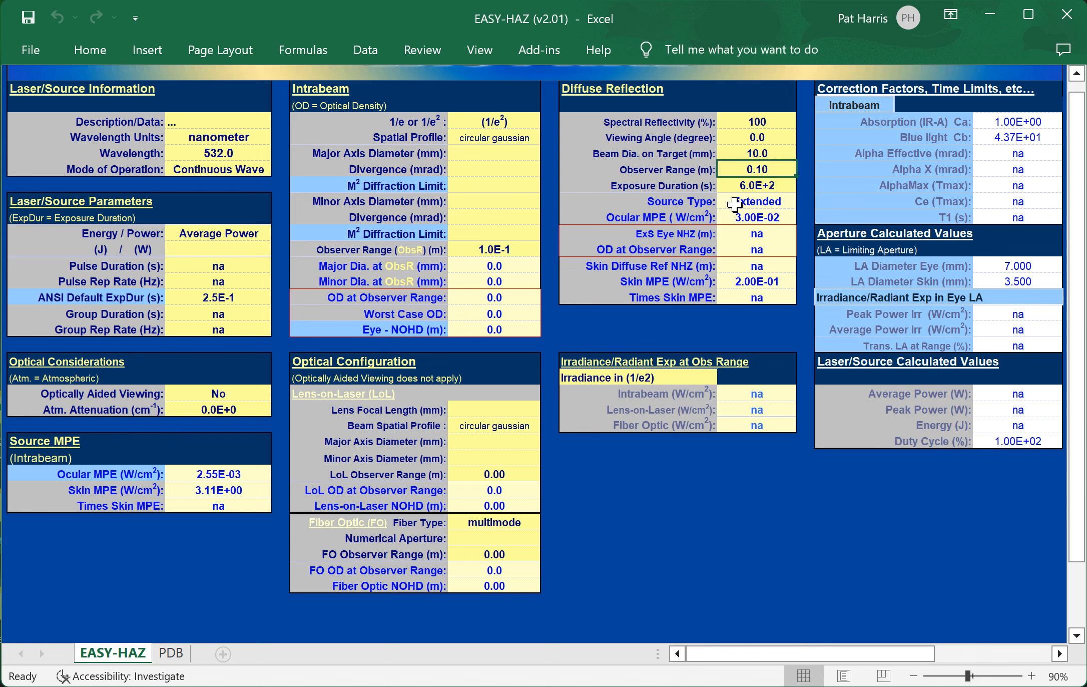
left_click(768, 154)
type("0.01")
key("Return")
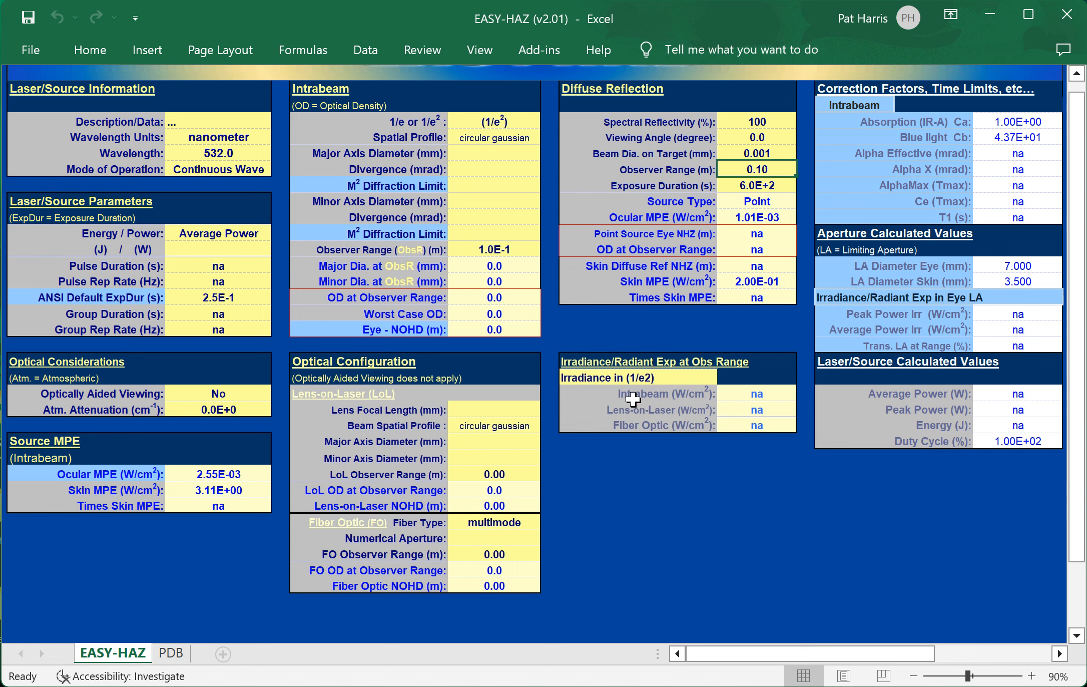
- Review the irradiance and radiant exposure choices for the observer range values without changing the selection
left_click(693, 376)
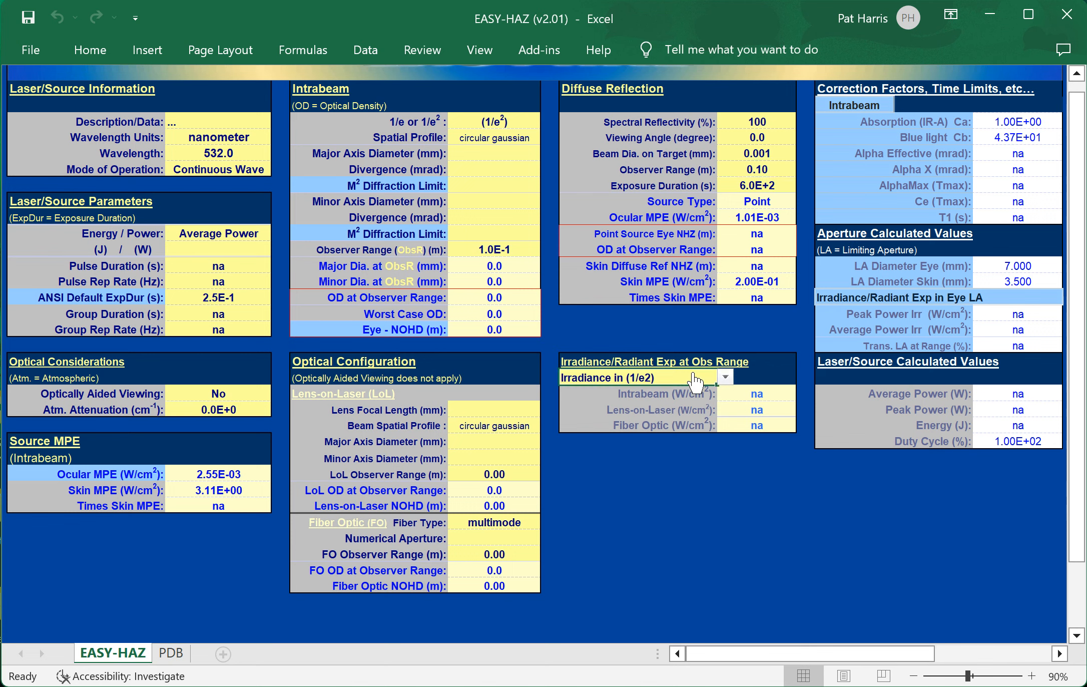
left_click(725, 379)
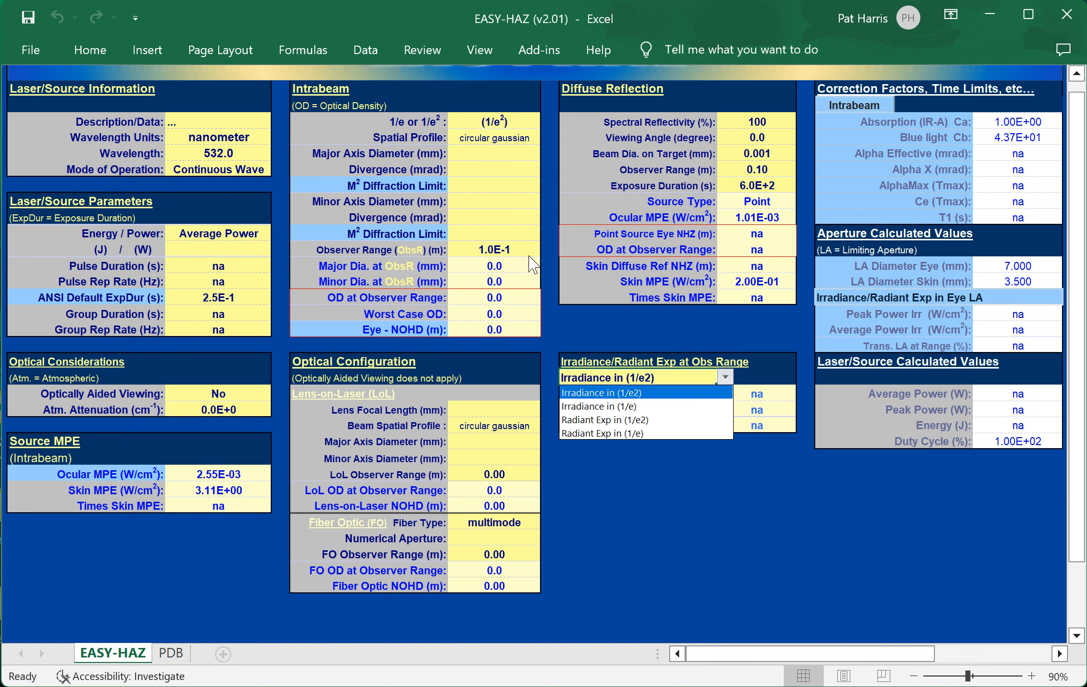
left_click(744, 524)
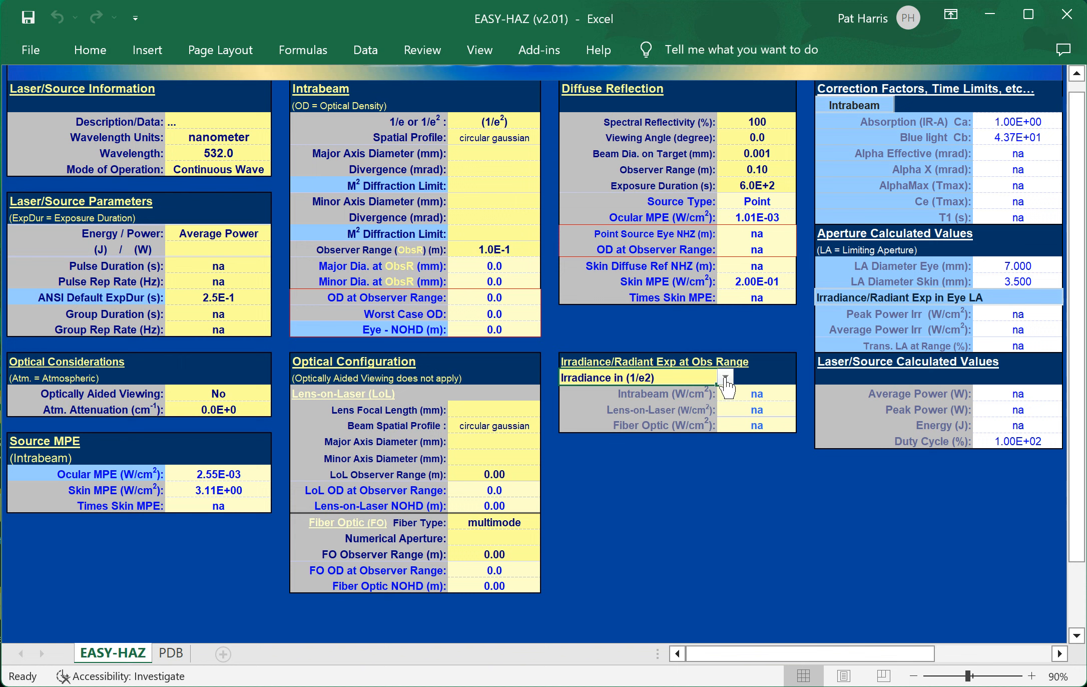
left_click(725, 379)
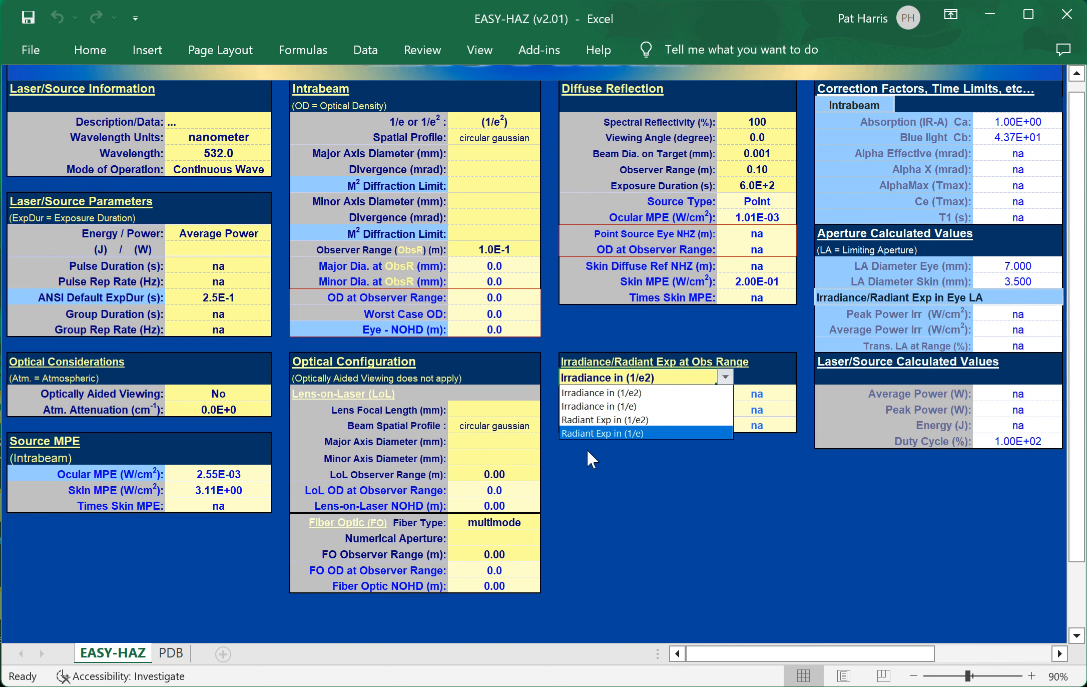
left_click(617, 491)
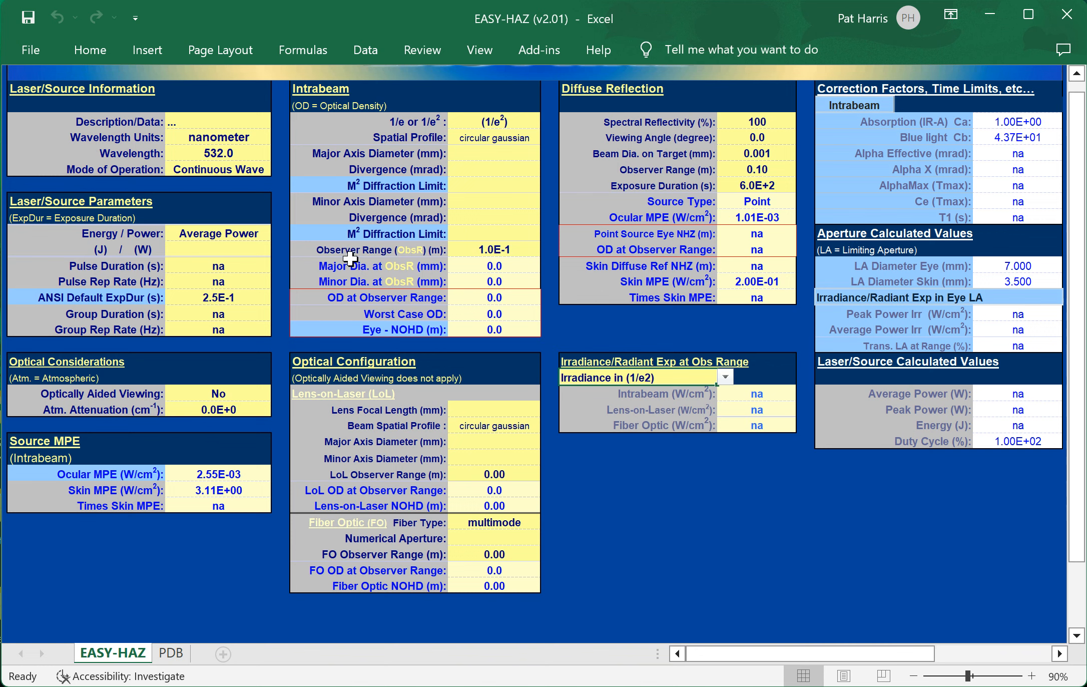
- Try the switchable Intrabeam/Diffuse, Ca/Cc, Cb/Cg and Alpha Effective/Cp labels in the Correction Factors section
left_click(846, 105)
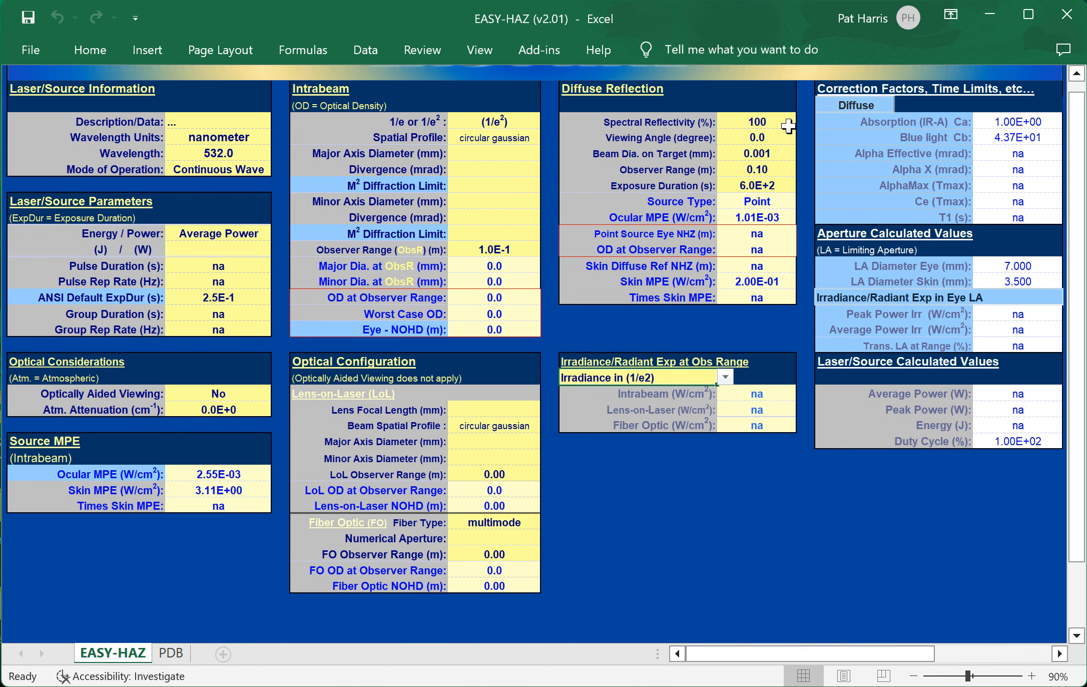
left_click(861, 104)
left_click(840, 121)
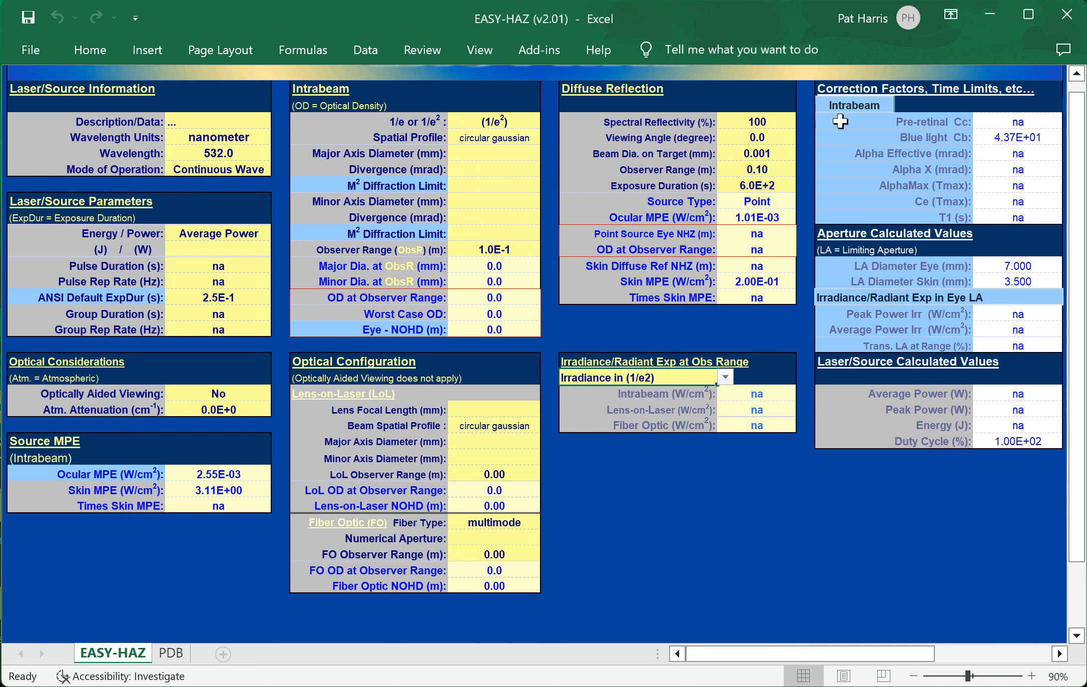
left_click(840, 121)
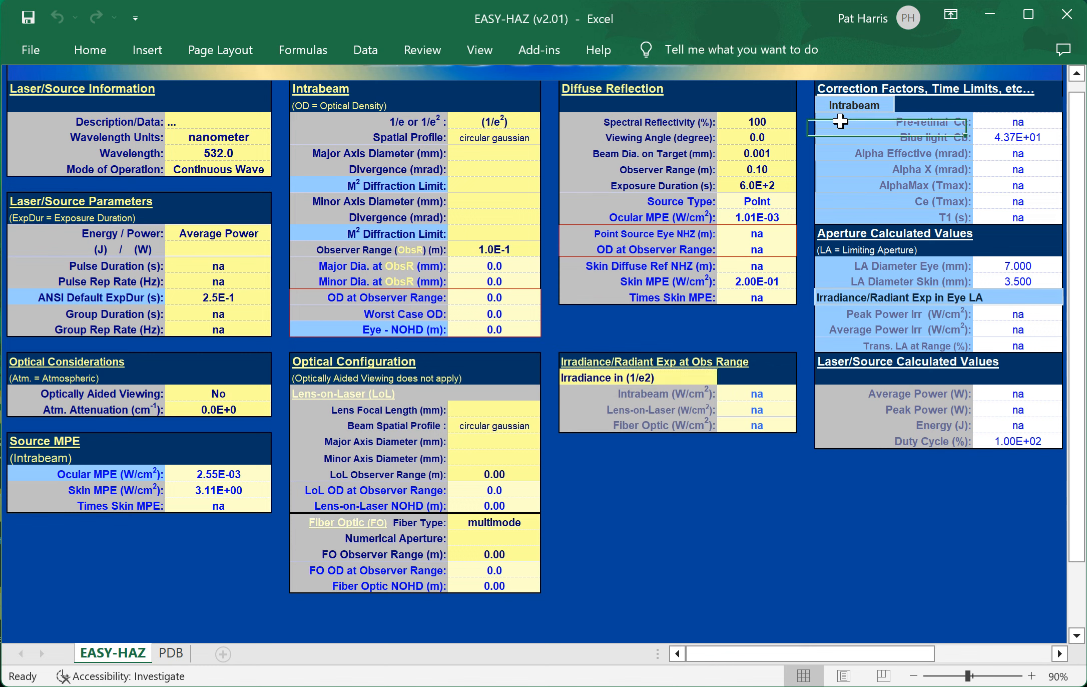
left_click(840, 136)
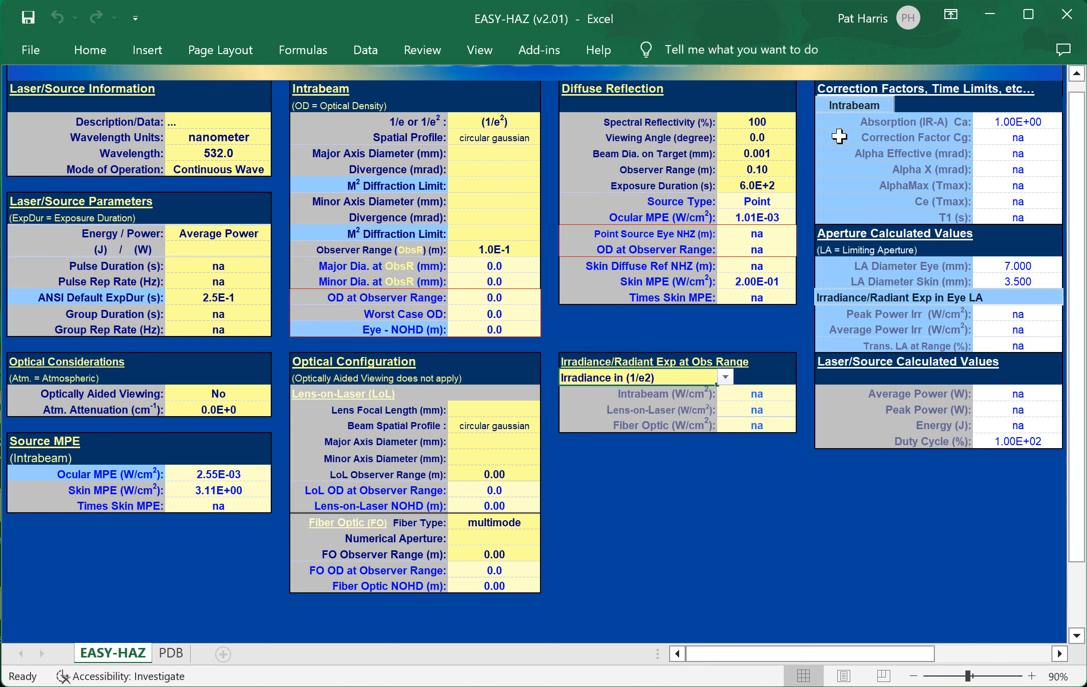
left_click(840, 136)
left_click(841, 156)
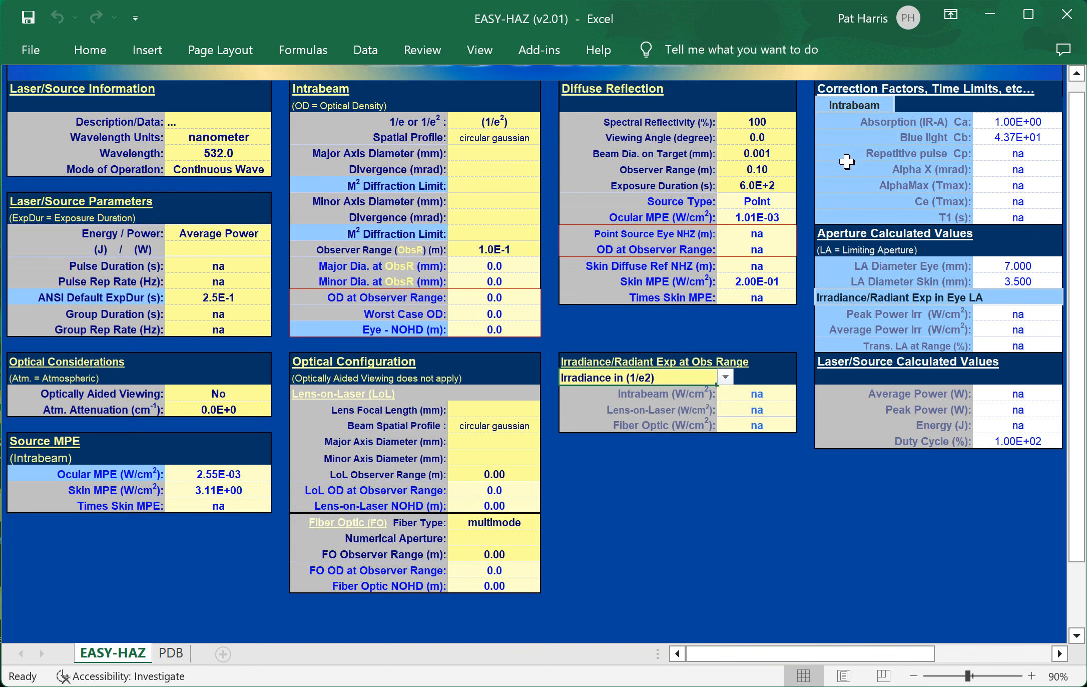
left_click(837, 151)
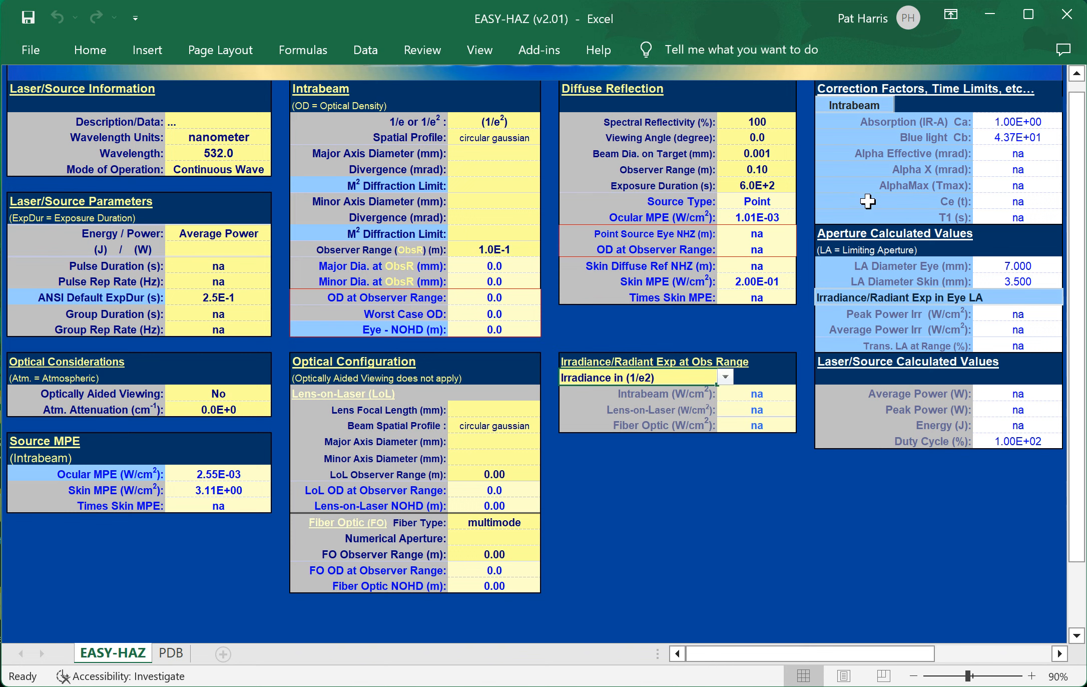
left_click(865, 214)
- Try the switchable limiting aperture, irradiance and transmission labels in the Aperture Calculated Values section
left_click(846, 263)
left_click(846, 263)
left_click(843, 282)
left_click(843, 282)
left_click(829, 316)
left_click(847, 346)
left_click(879, 344)
- Switch the mode of operation through Single Pulse, Repetitive Pulse and Pulse Groups, and return it to Continuous Wave
left_click(260, 173)
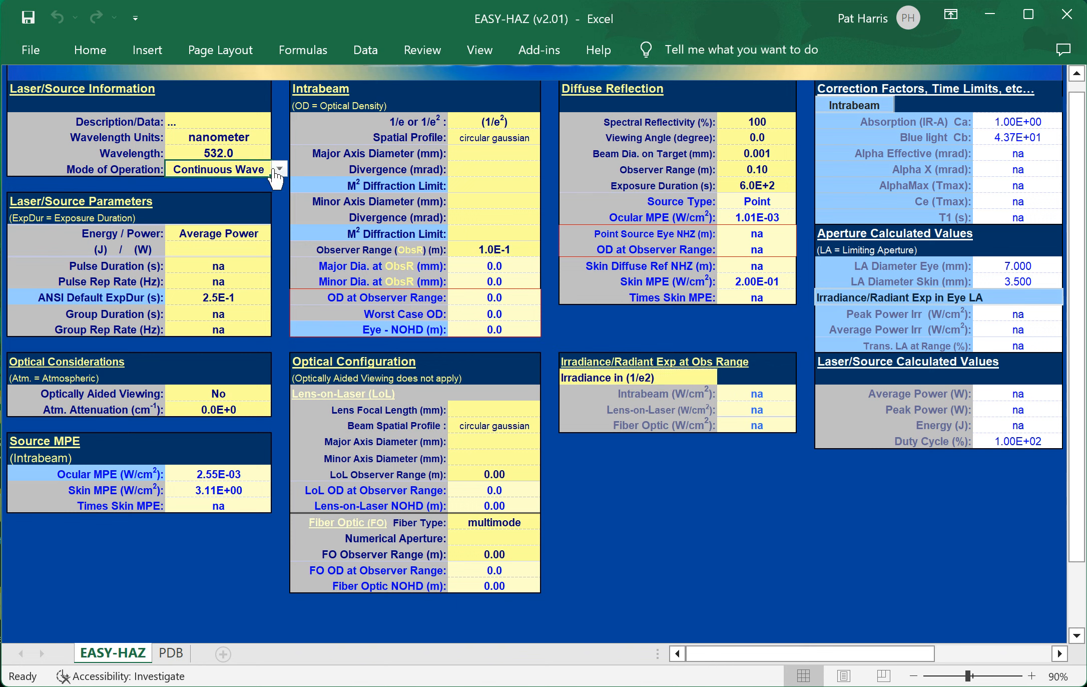
left_click(280, 169)
left_click(252, 198)
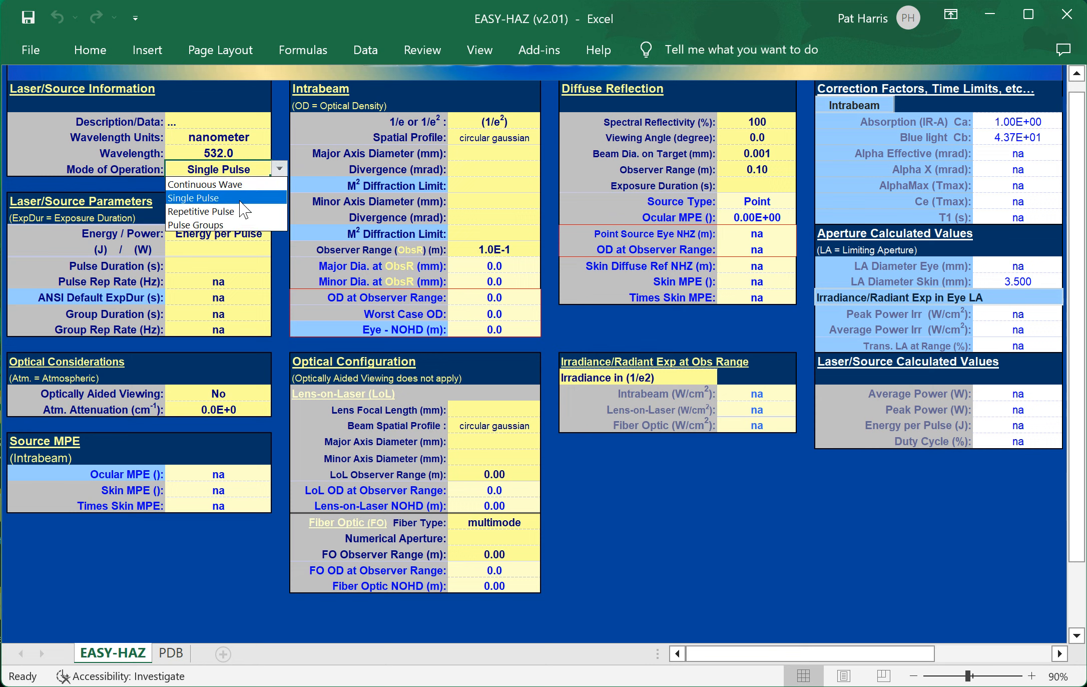
left_click(243, 211)
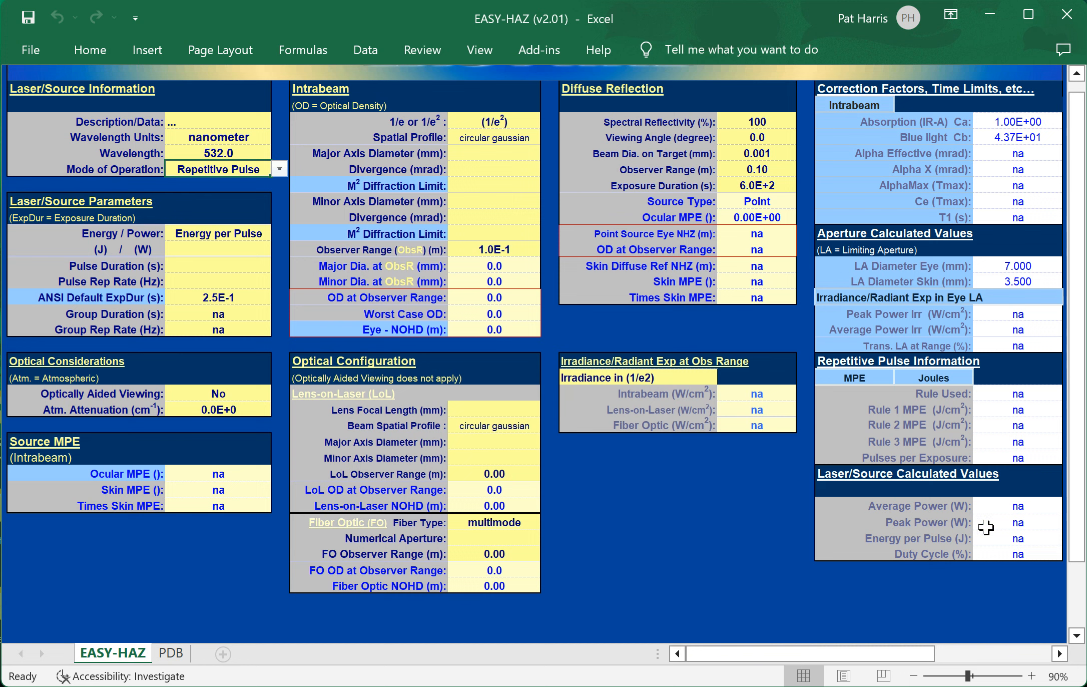
left_click(280, 169)
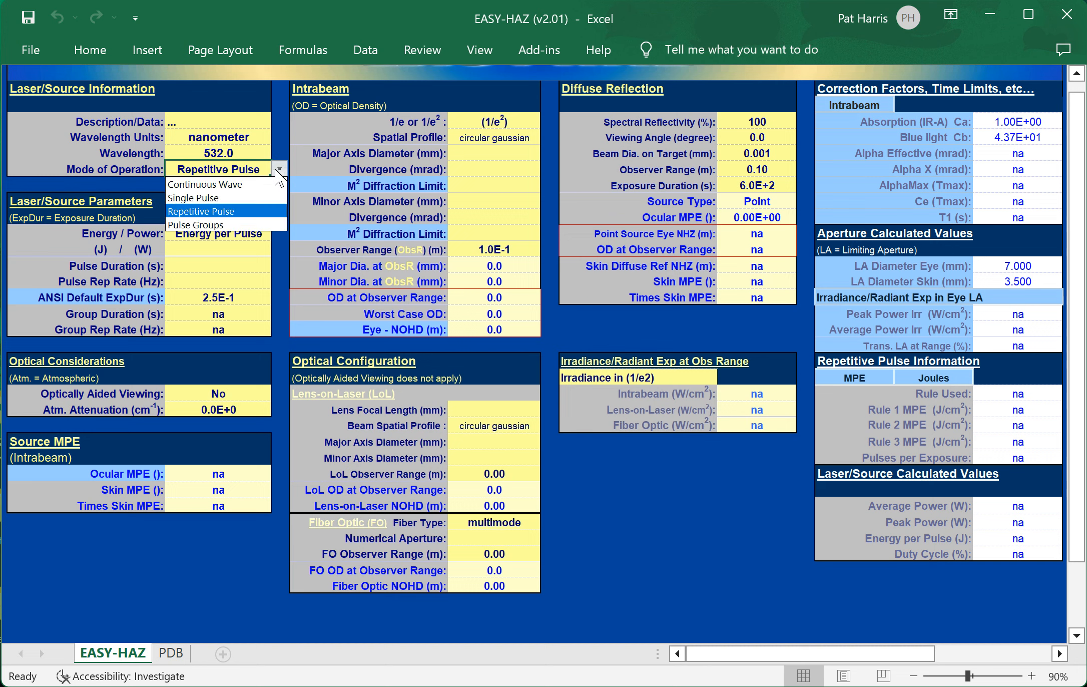
left_click(264, 224)
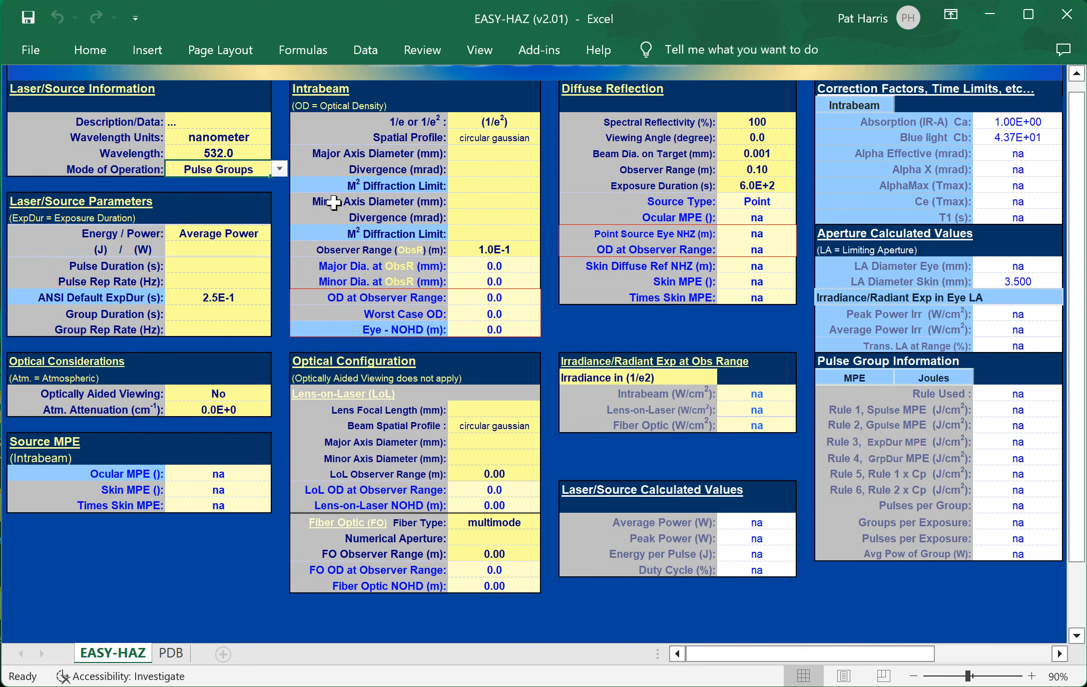
left_click(279, 170)
left_click(231, 185)
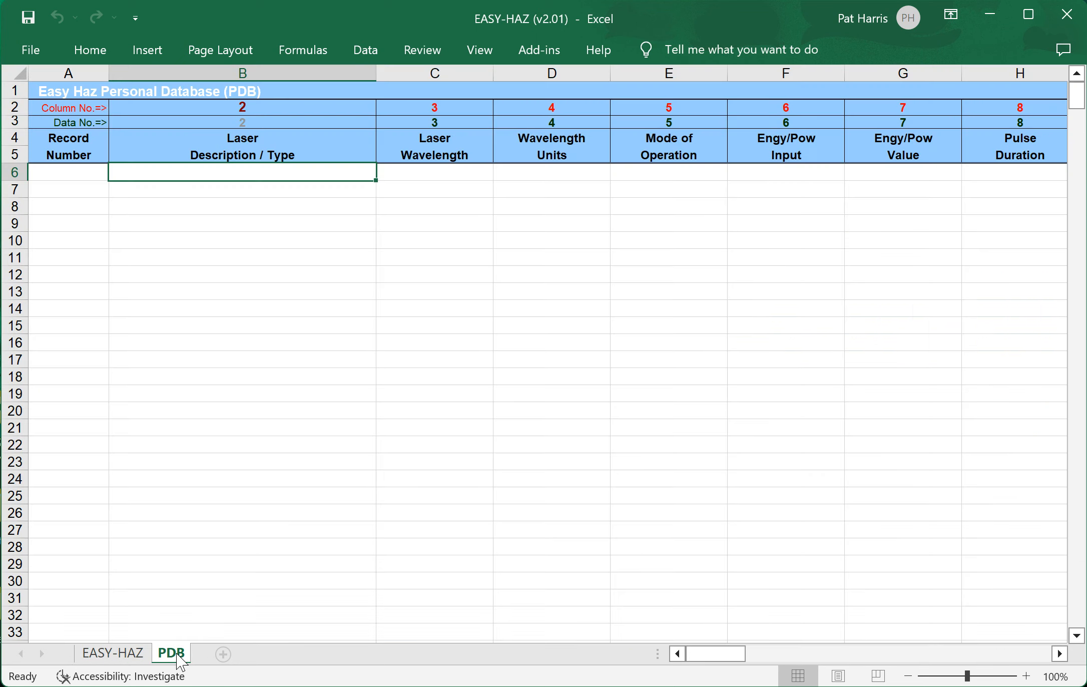
- Show the PDB worksheet and review the commands available for the personal database
left_click(184, 657)
left_click(551, 52)
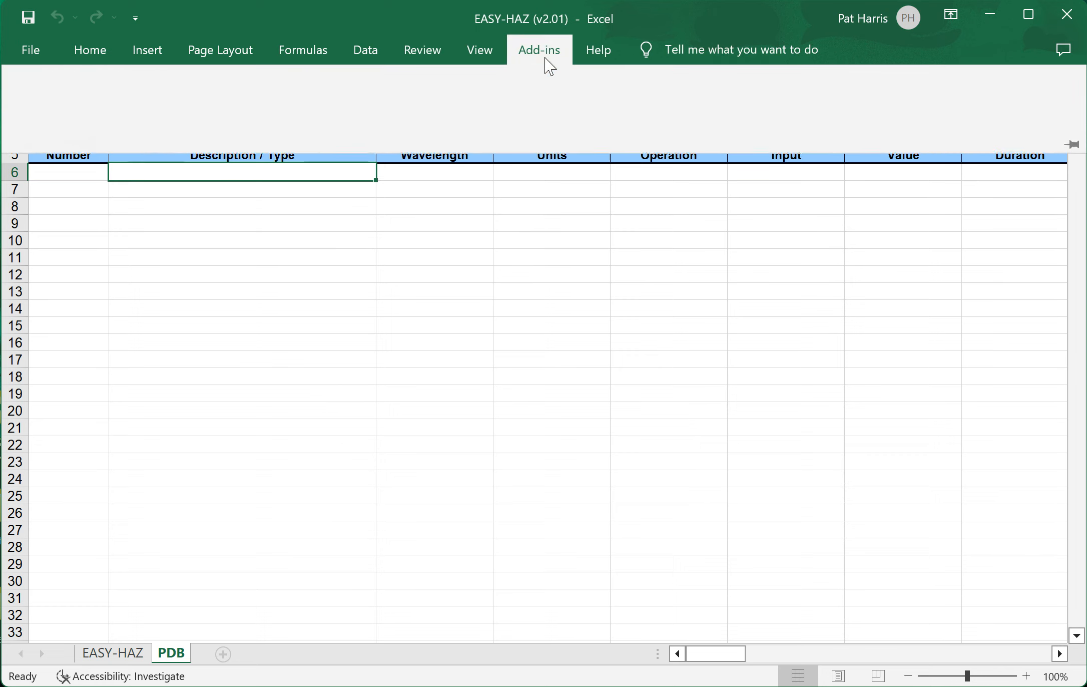
left_click(98, 77)
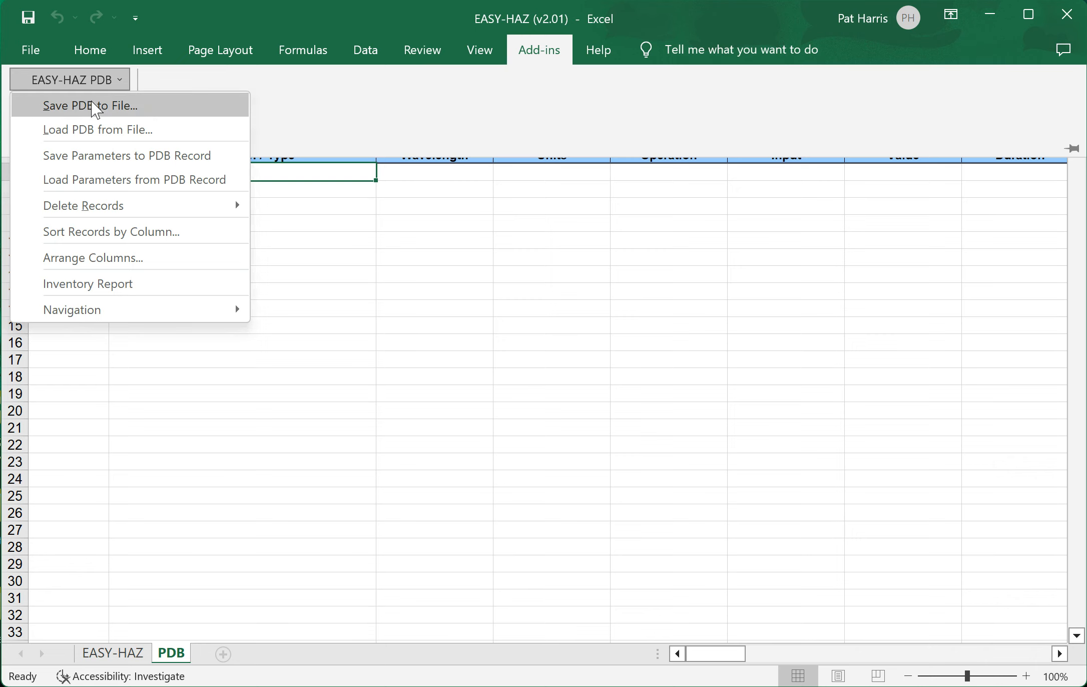
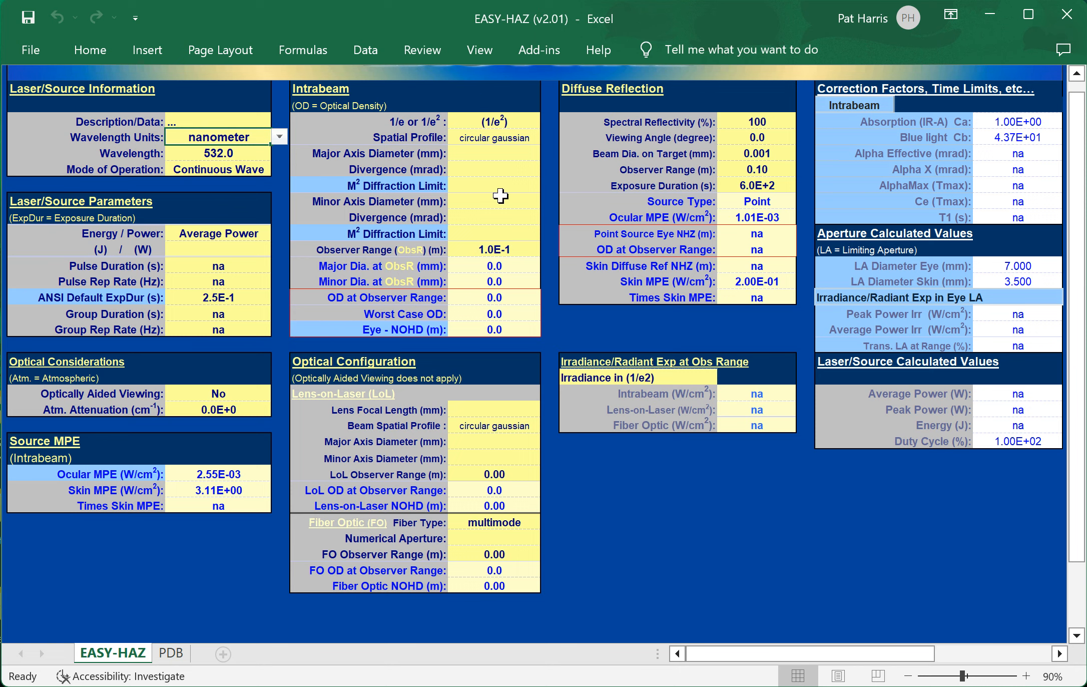
- Check the Delete Records options of the PDB worksheet, and try Sort Records by Column
left_click(172, 652)
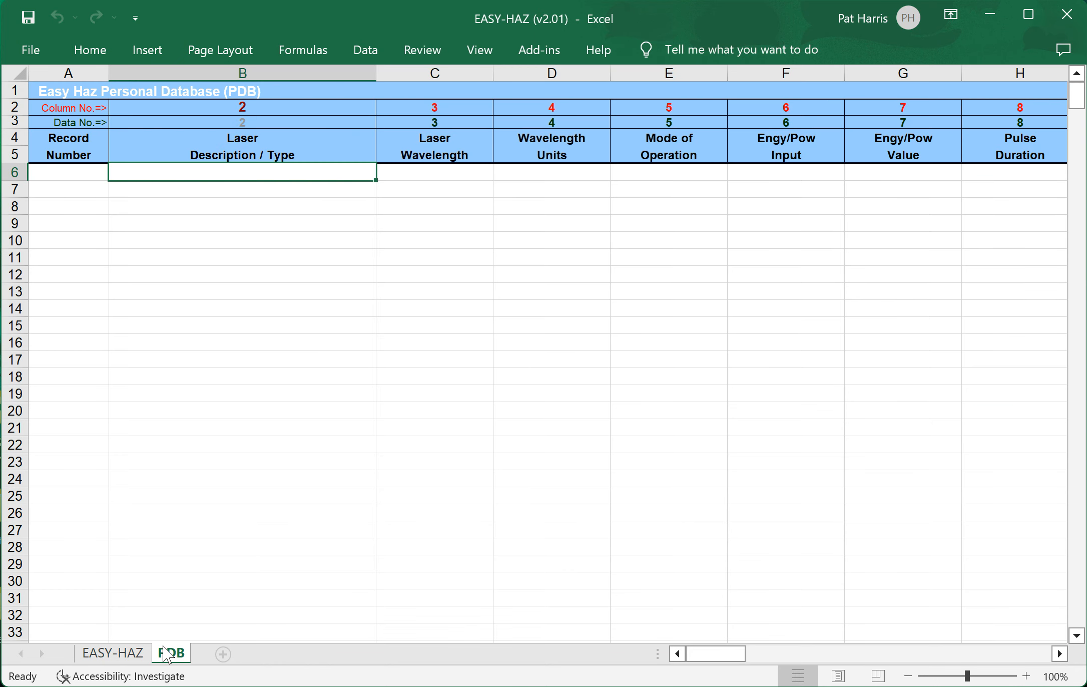
left_click(549, 57)
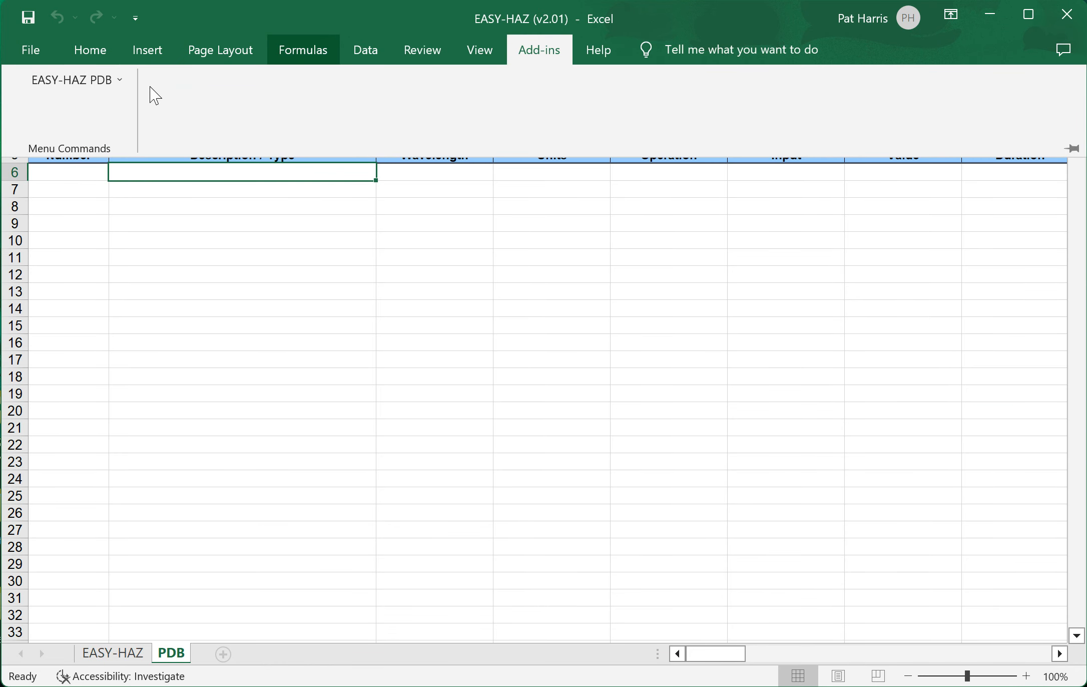
left_click(89, 51)
left_click(546, 50)
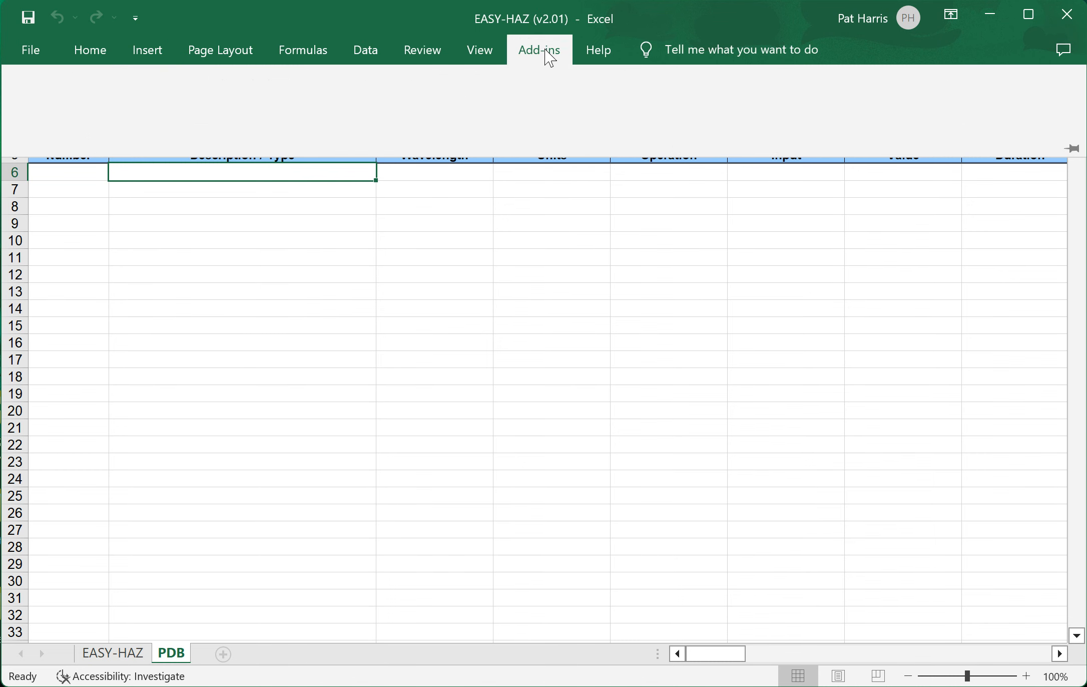
left_click(81, 85)
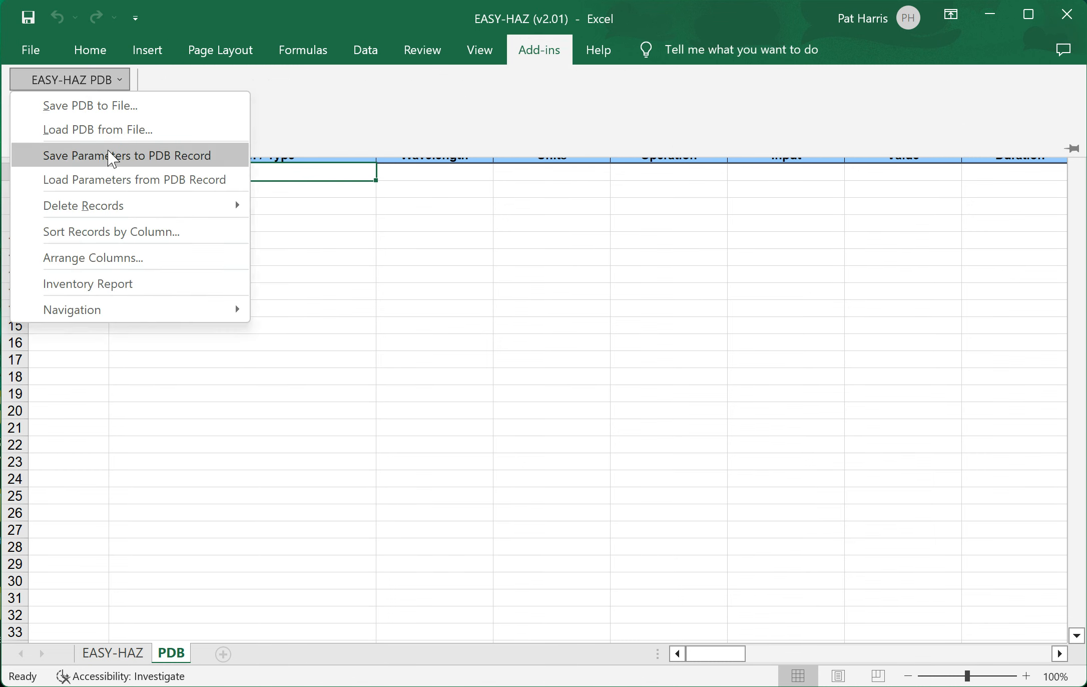
mouse_move(144, 214)
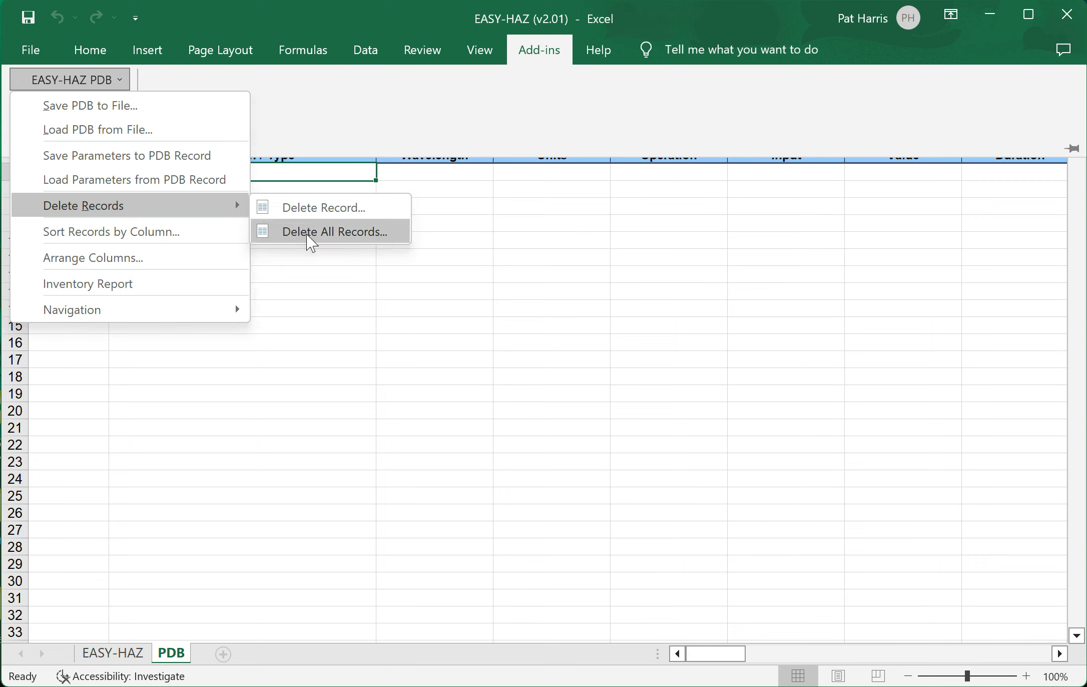
left_click(230, 237)
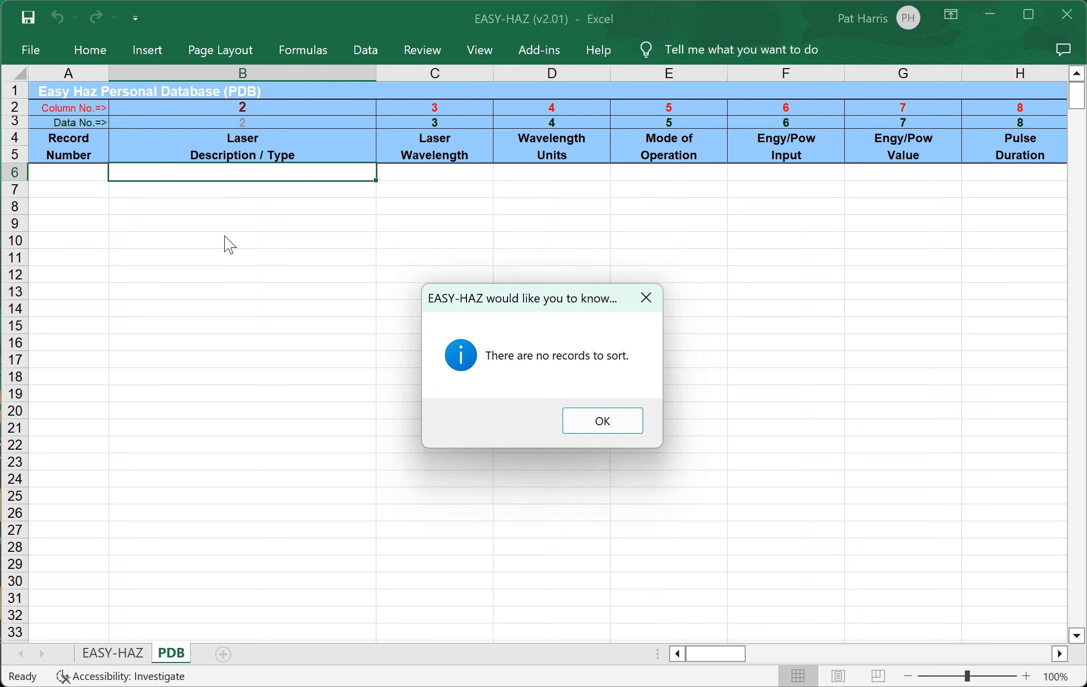
left_click(602, 421)
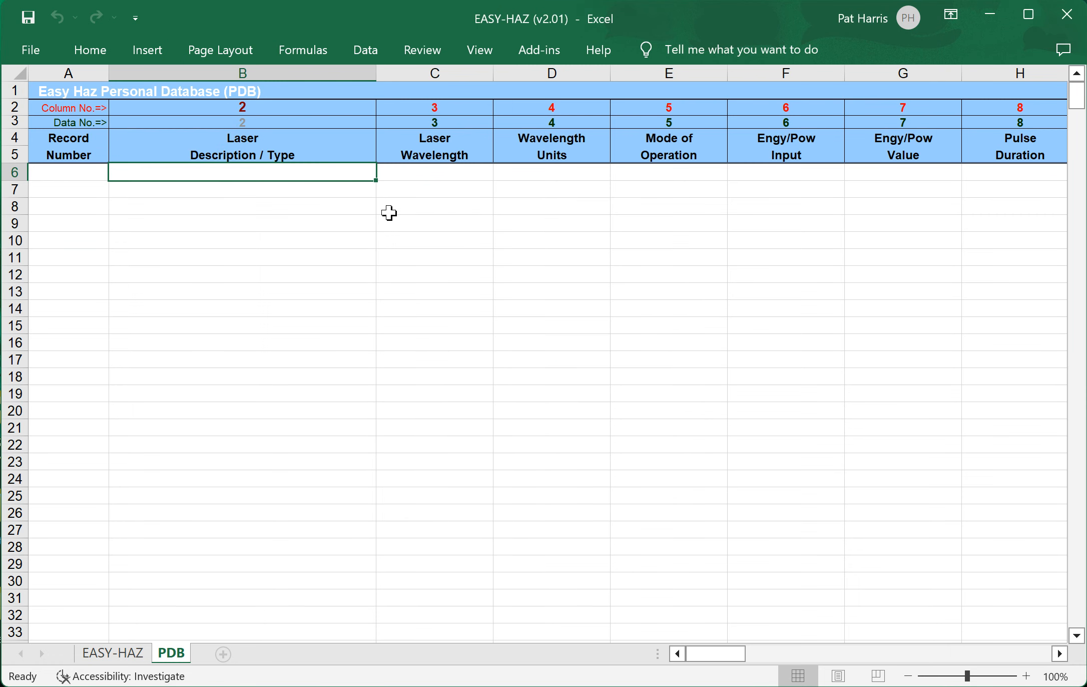
- Return to the EASY-HAZ worksheet and set the laser's average power to 1 W
left_click(126, 653)
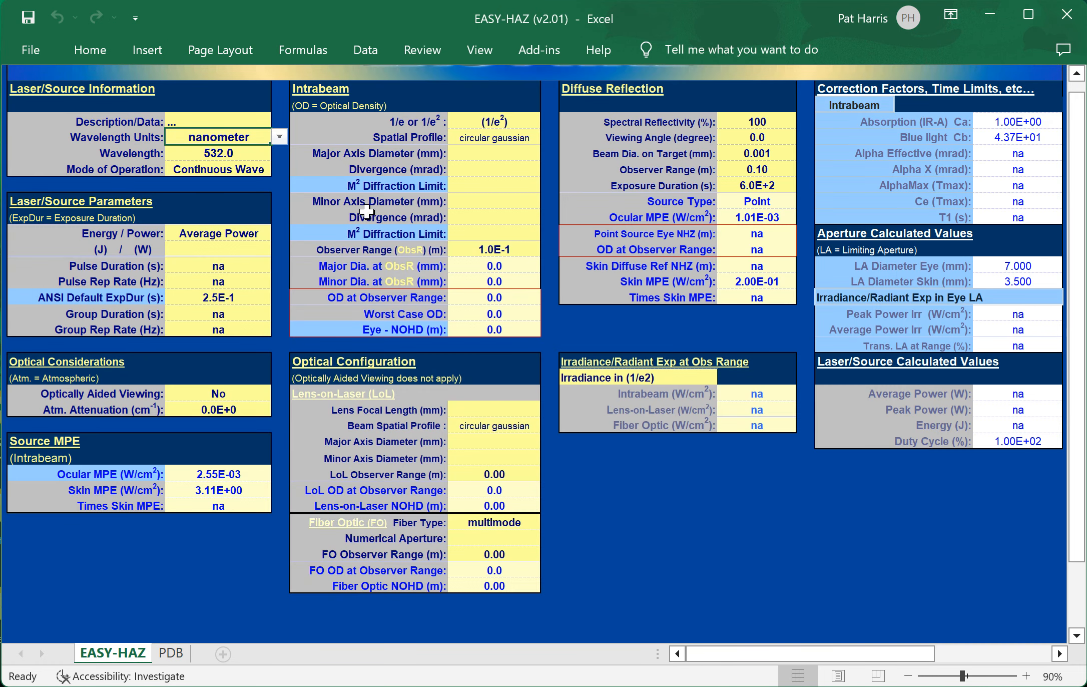
left_click(236, 250)
type("1")
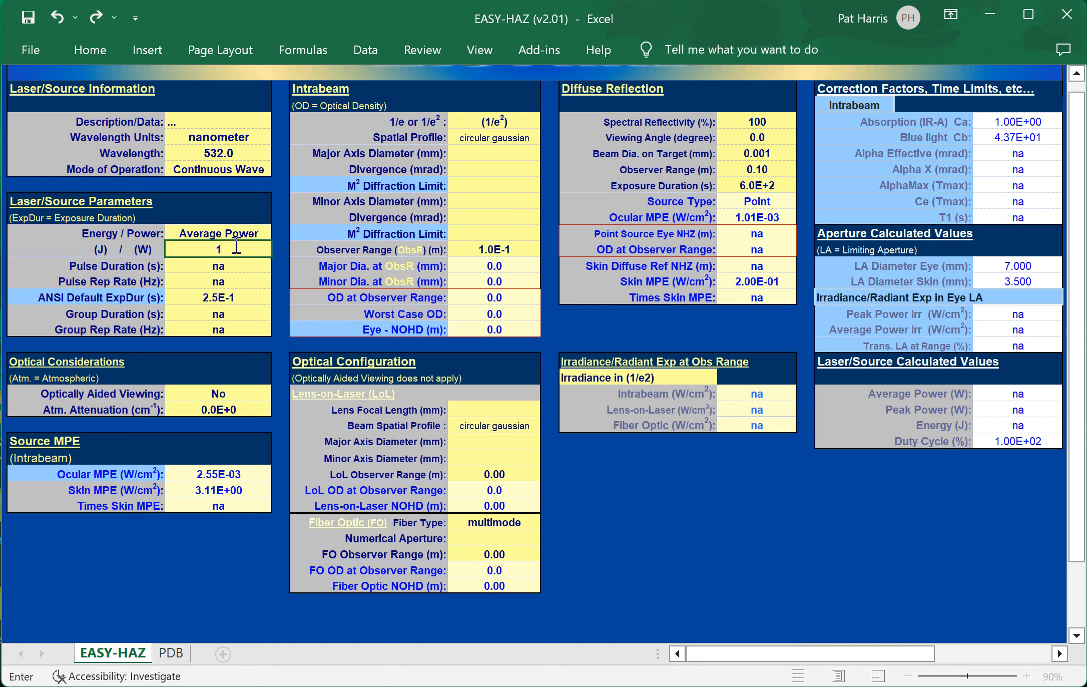
key("Return")
- Set the Intrabeam major axis diameter to 1 mm and its divergence to 1 mrad
left_click(502, 152)
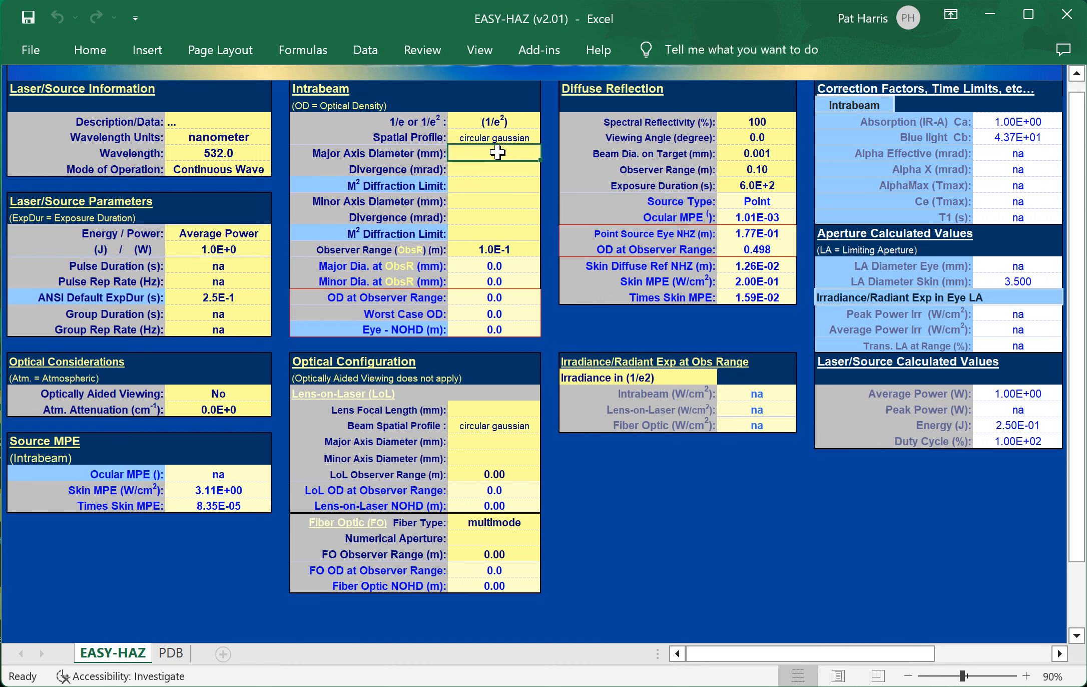
type("1")
key("Return")
type("1")
key("Return")
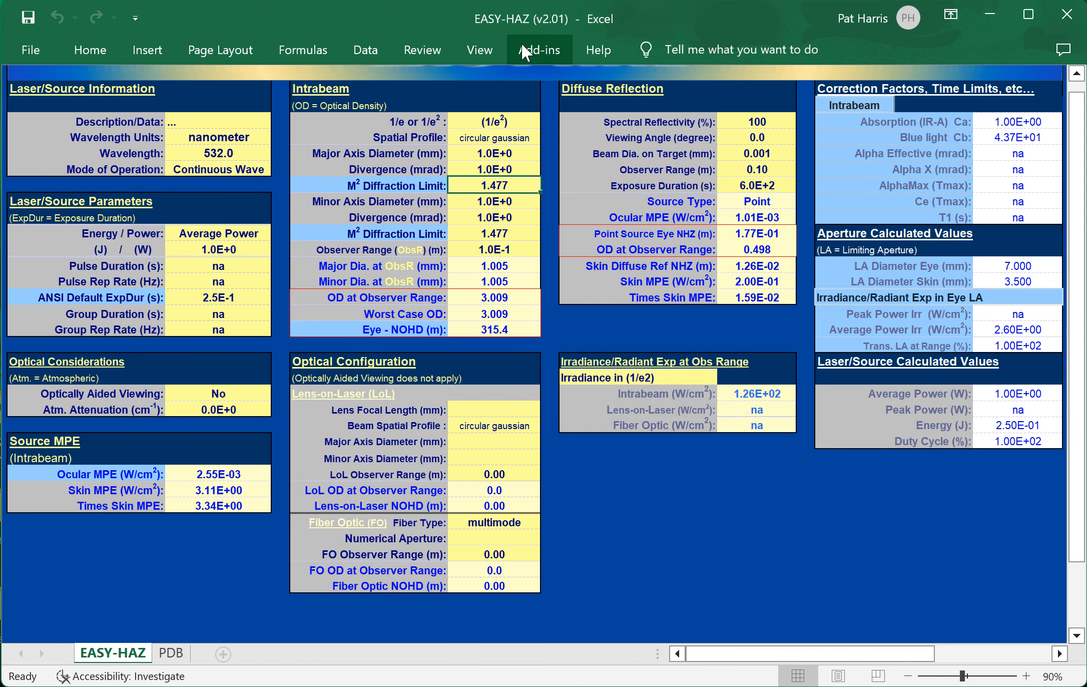
- Save the current laser parameters to the personal database (PDB) as a record
left_click(539, 49)
left_click(52, 84)
mouse_move(151, 106)
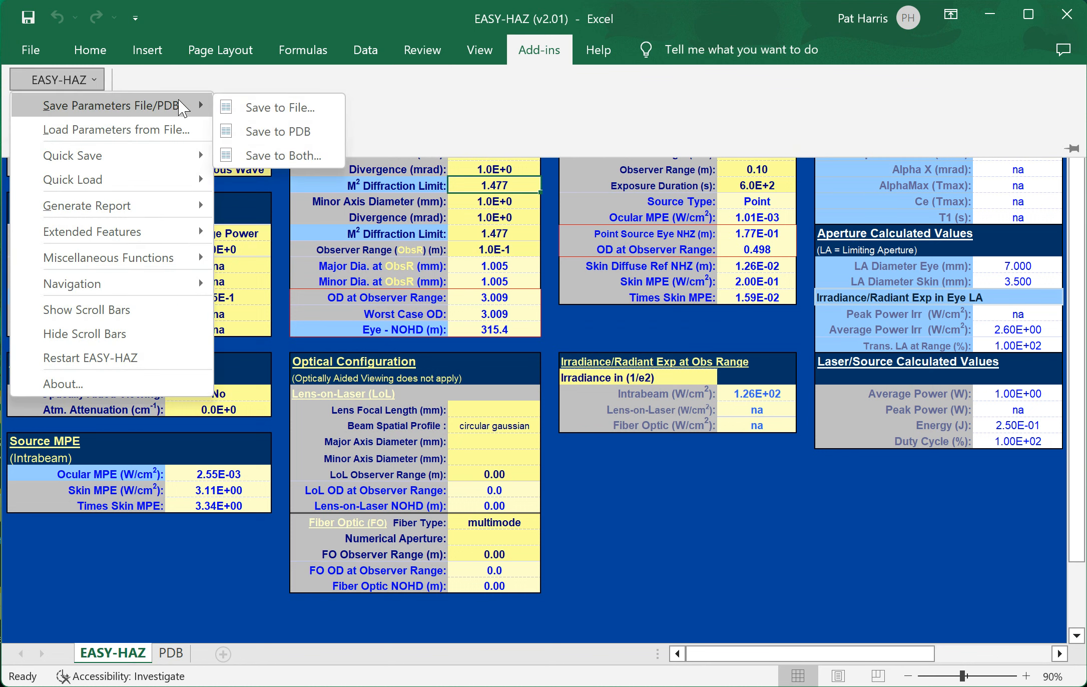
left_click(281, 133)
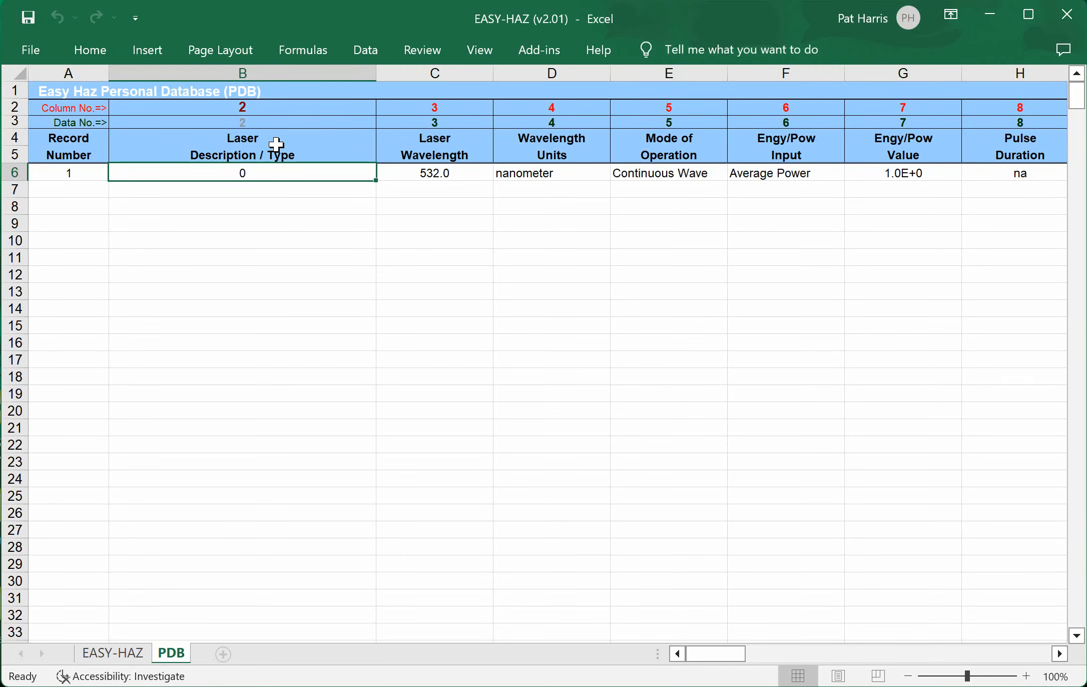
- Examine the Multi Column Sort options for the PDB records, and close them without sorting
left_click(550, 51)
left_click(80, 85)
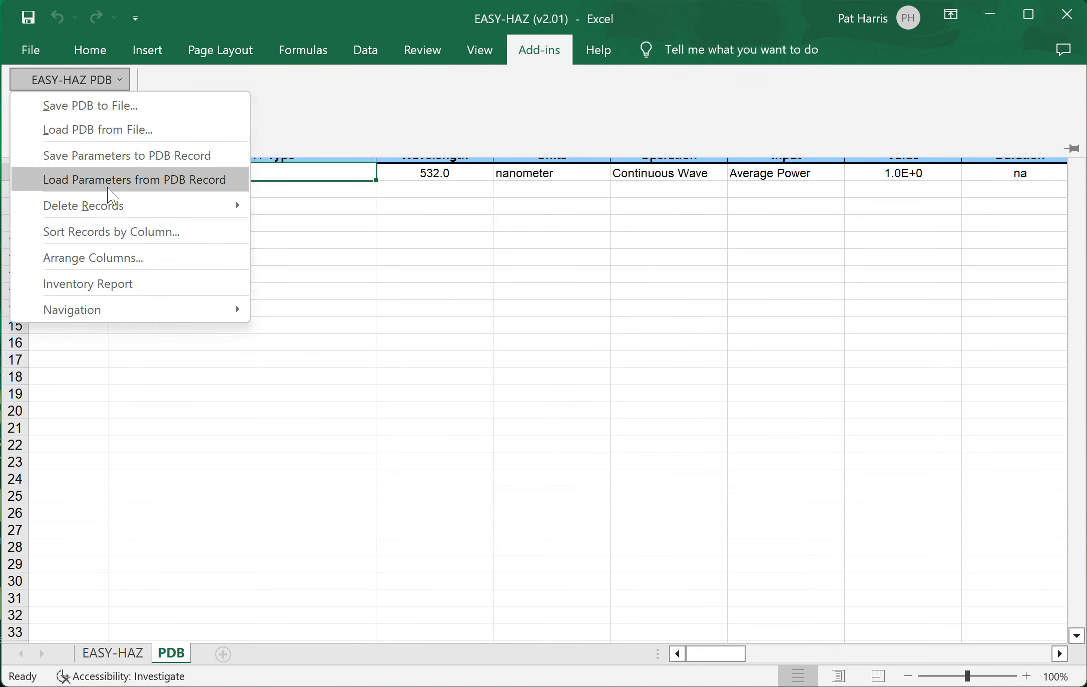
left_click(114, 239)
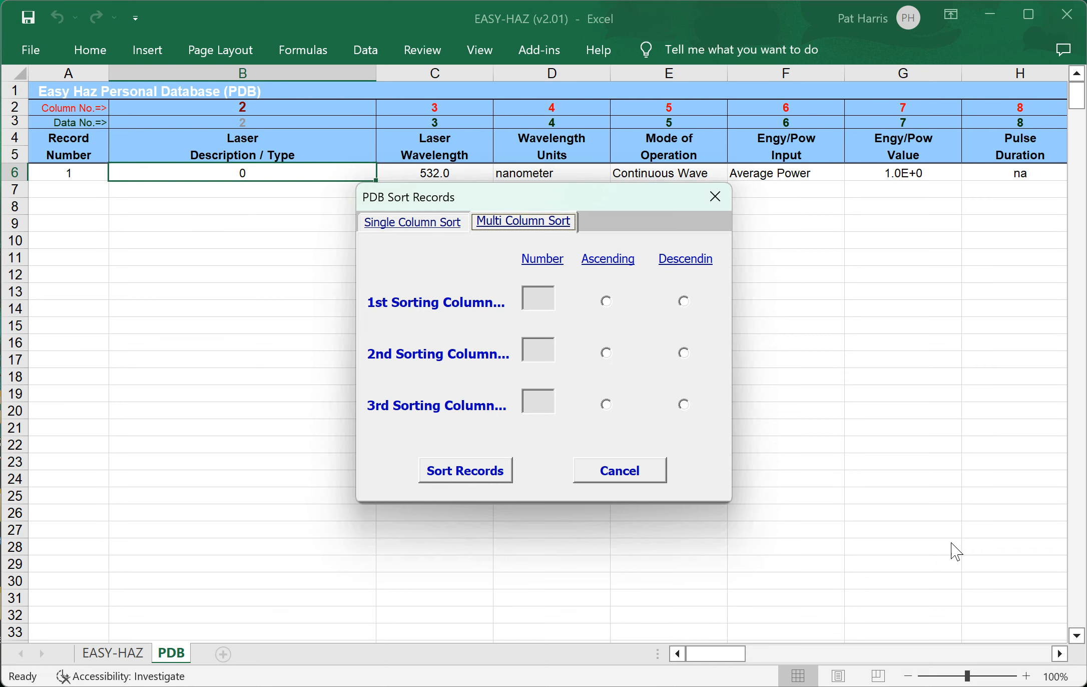
left_click(620, 471)
left_click_drag(721, 656, 687, 670)
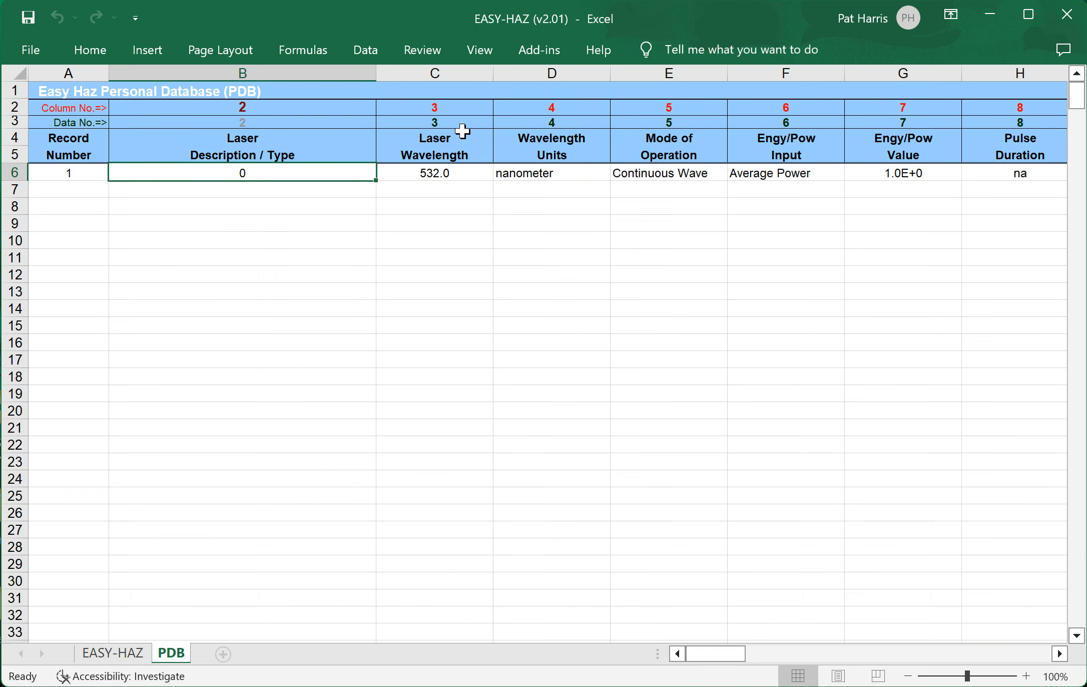
- Examine the Single Column Sort options for the Laser Description / Type column, and leave the records unsorted
left_click(543, 49)
left_click(102, 86)
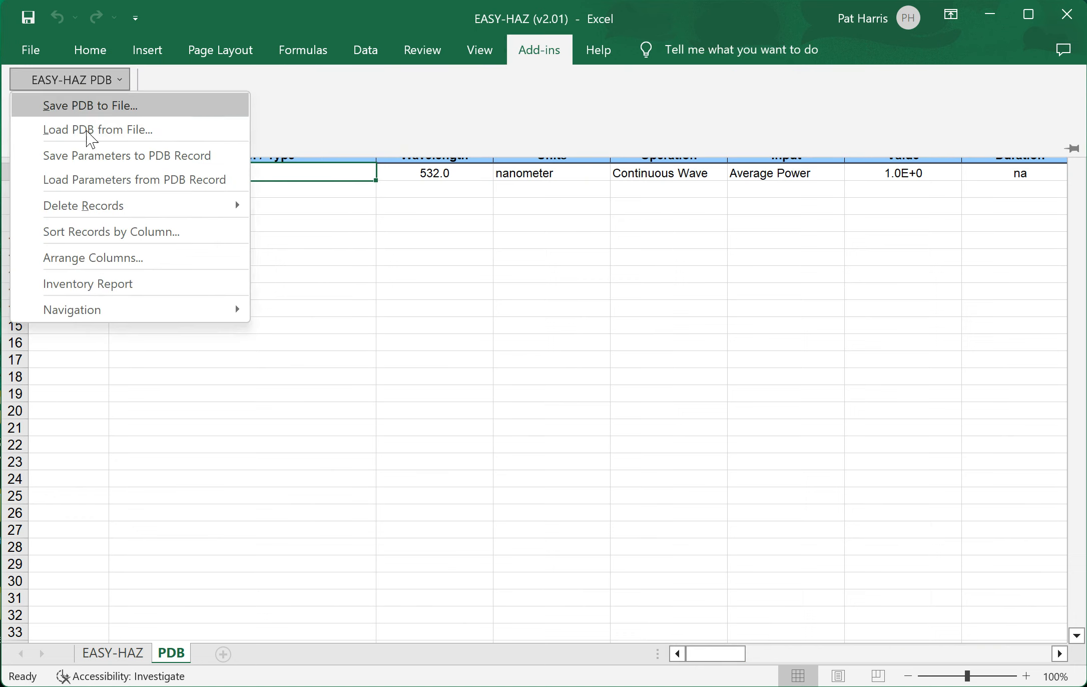
left_click(114, 233)
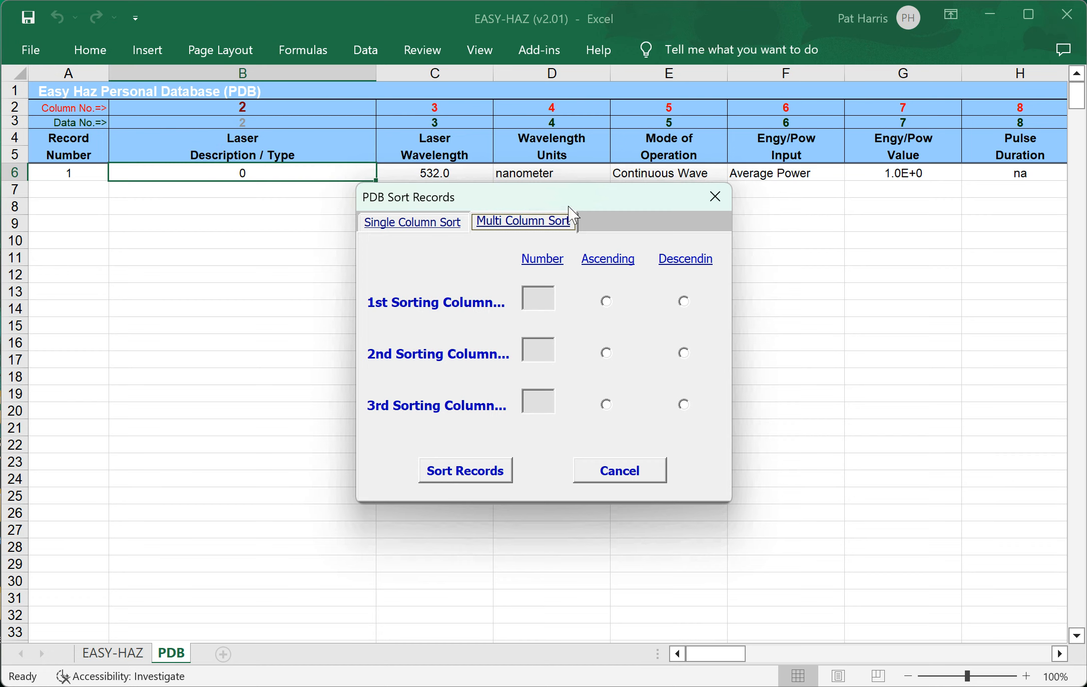
left_click(409, 225)
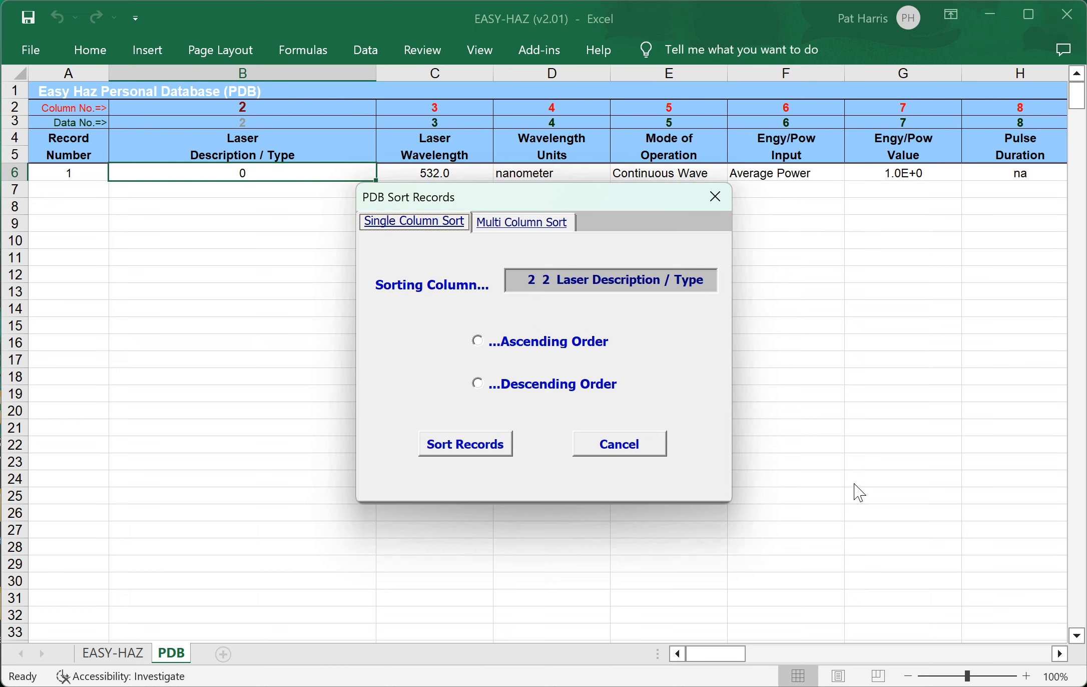
left_click(650, 444)
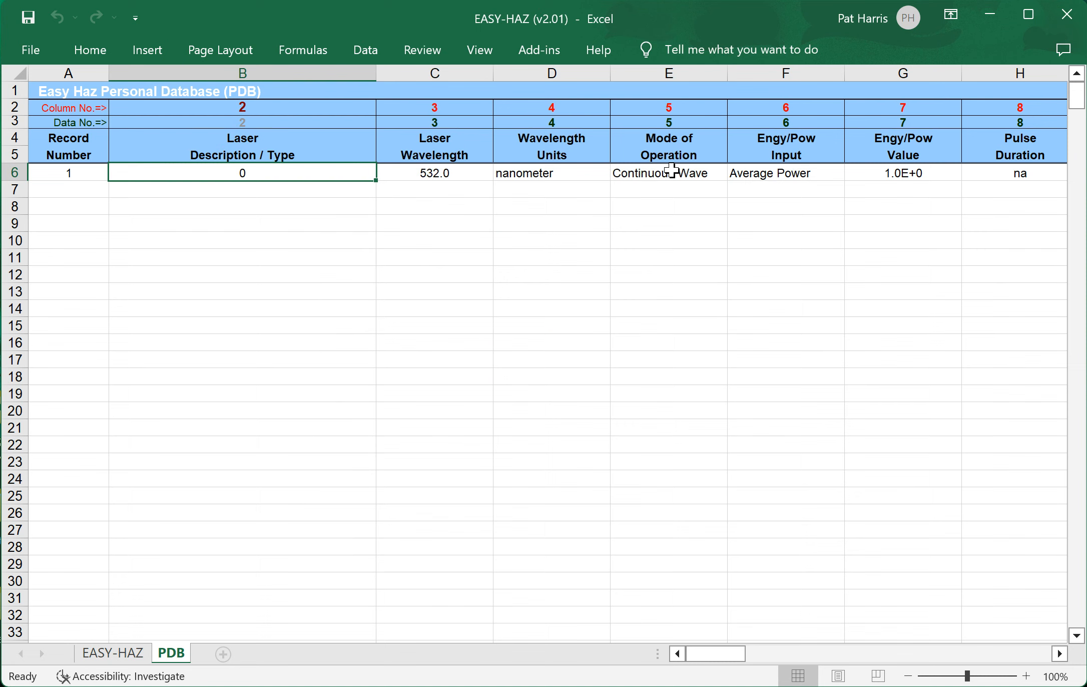
- Select the record's Mode of Operation cell and check the Single Column Sort options for that column, without sorting
left_click(671, 172)
left_click(544, 45)
left_click(90, 81)
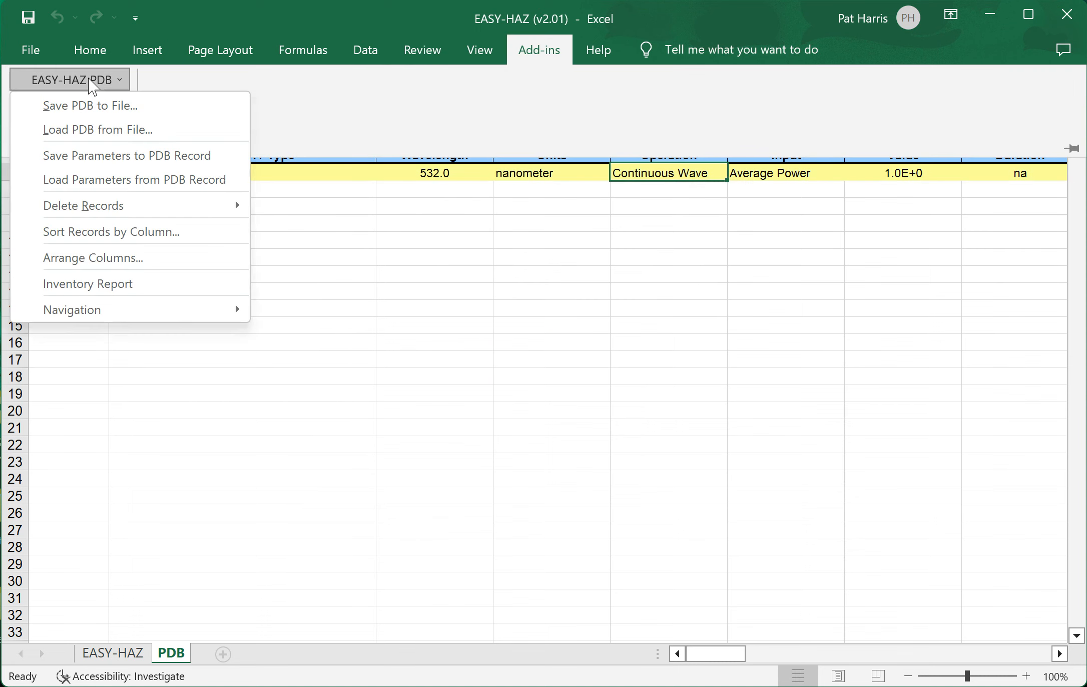
left_click(94, 232)
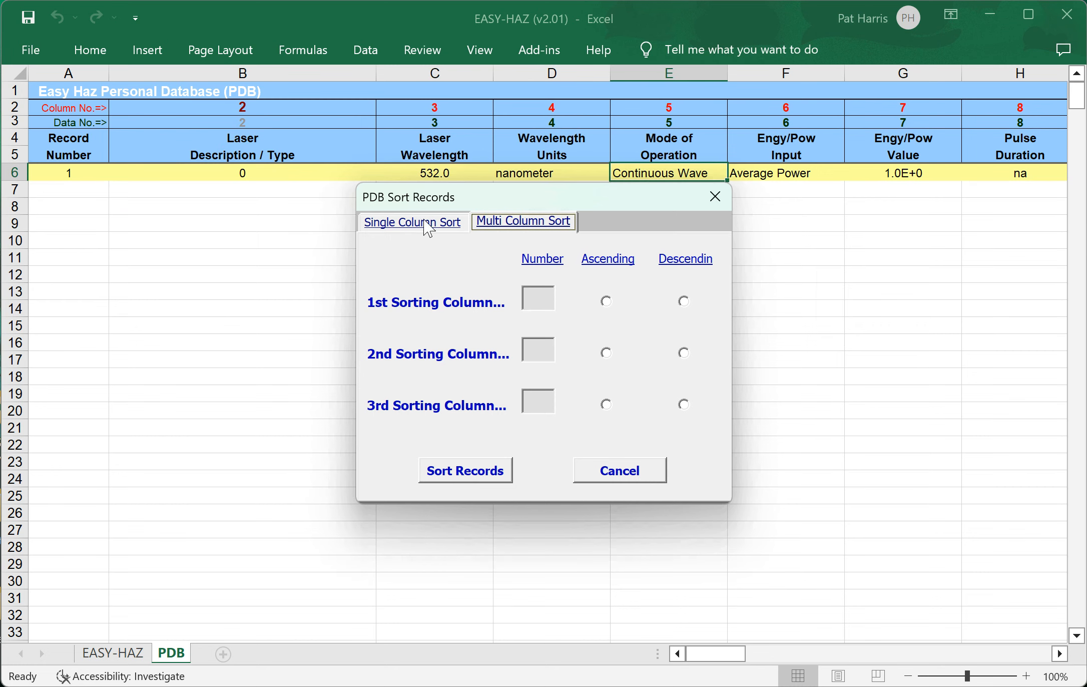
left_click(425, 226)
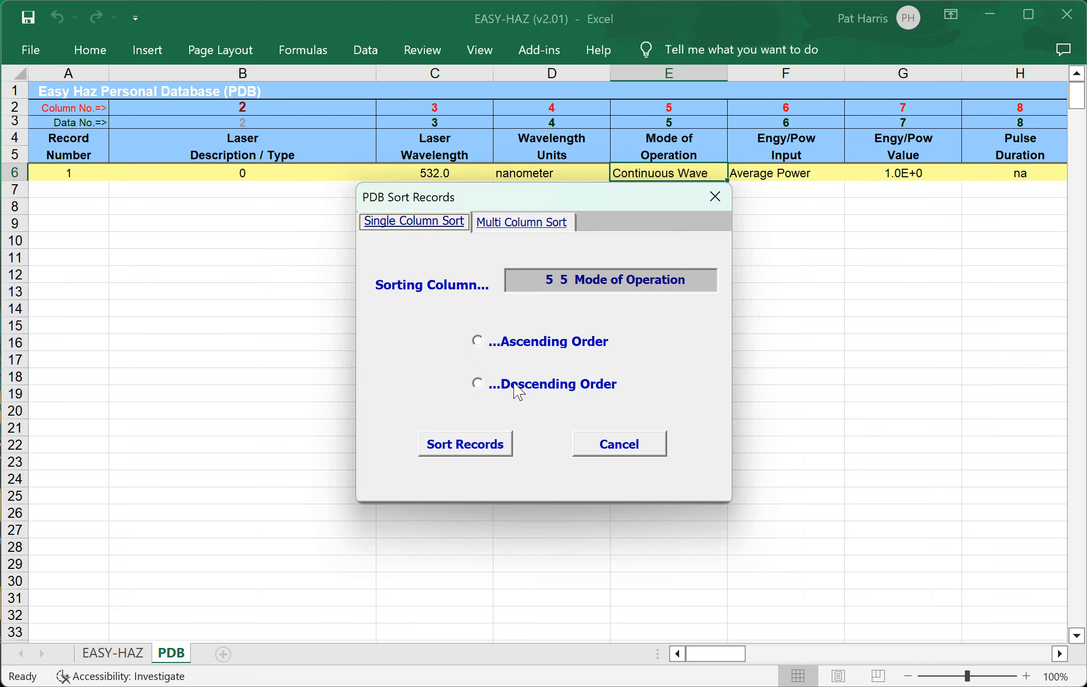
left_click(599, 433)
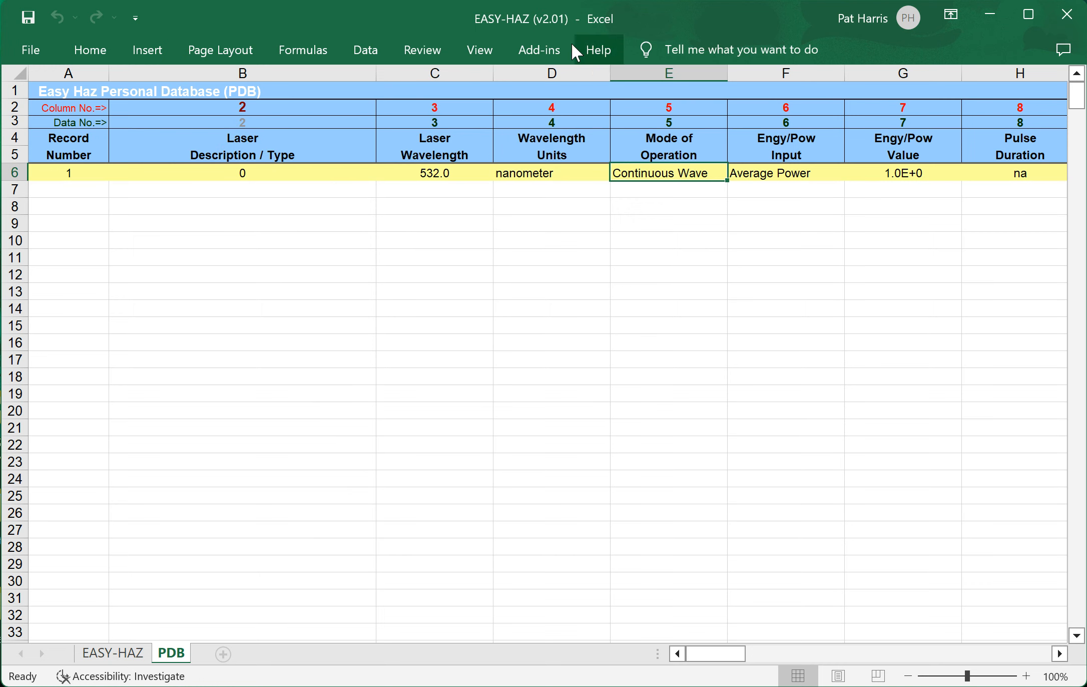
- Examine the Arrange Columns settings that assign data numbers to PDB columns 3 to 8, and cancel without rearranging
left_click(523, 55)
left_click(98, 84)
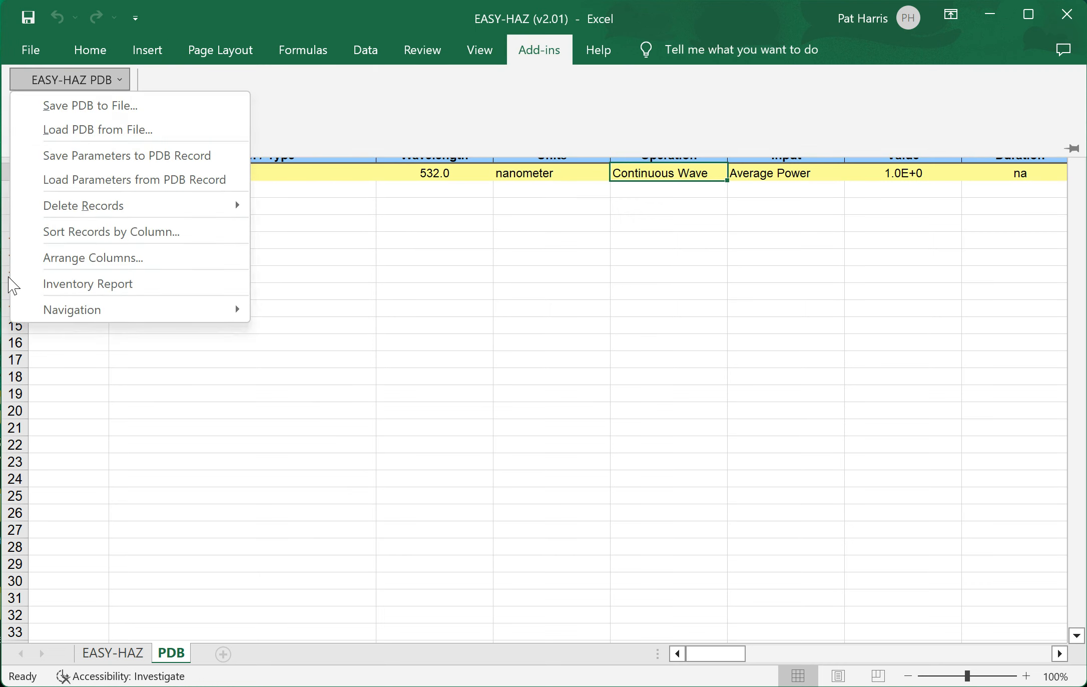
left_click(116, 257)
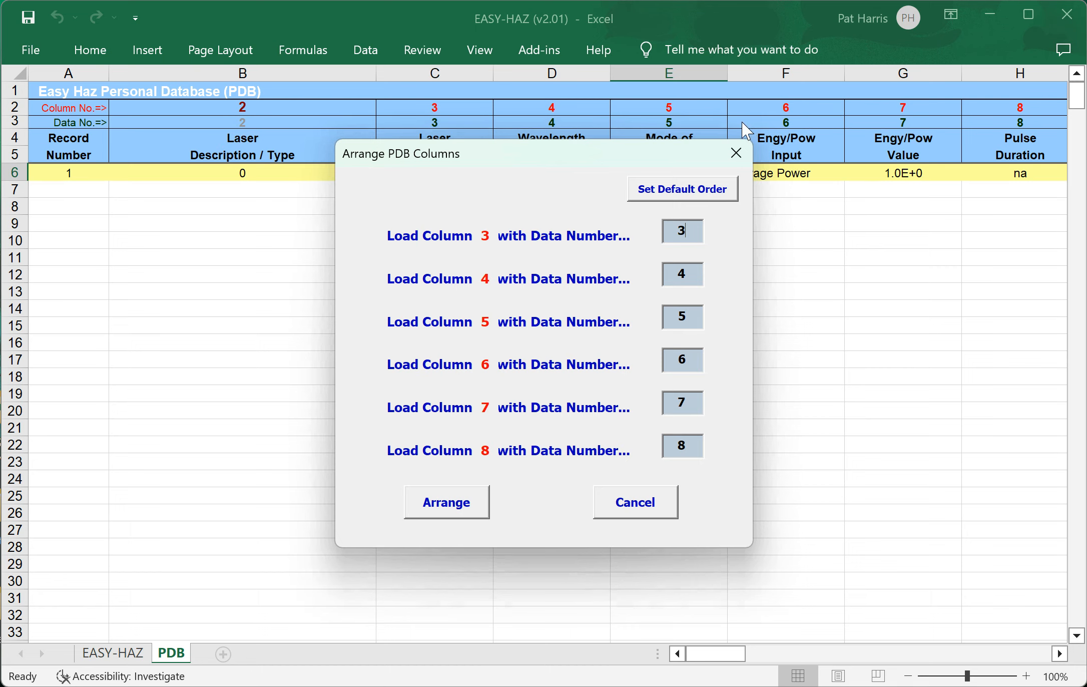
left_click(664, 503)
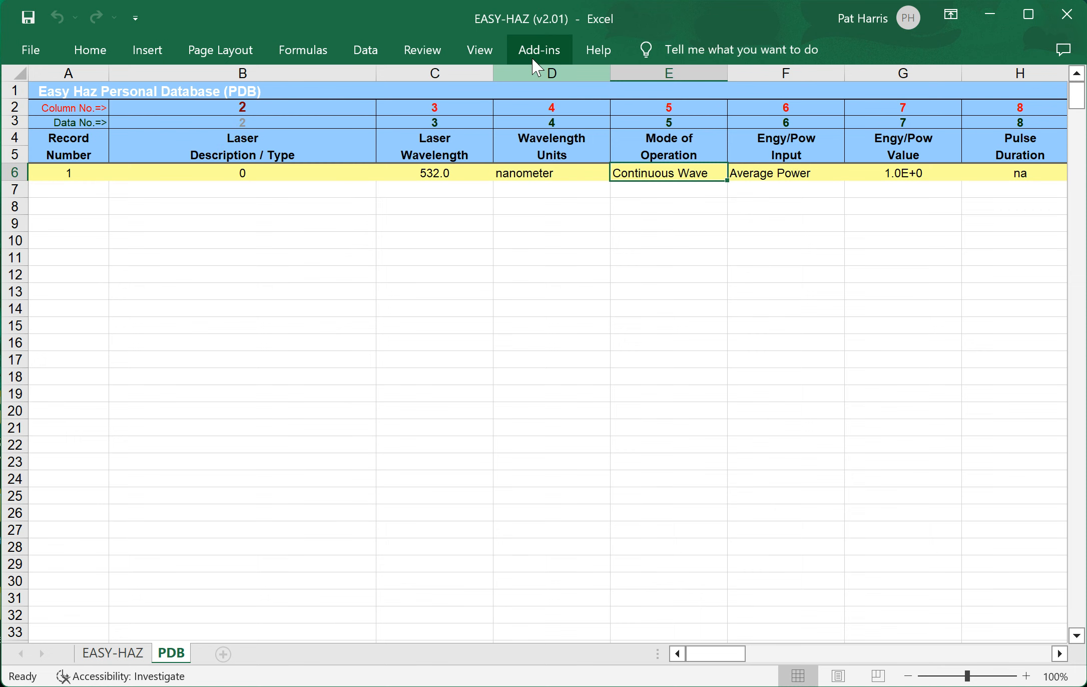
- Review the remaining commands for the personal database, such as Inventory Report and Navigation, without running any
left_click(535, 61)
left_click(80, 82)
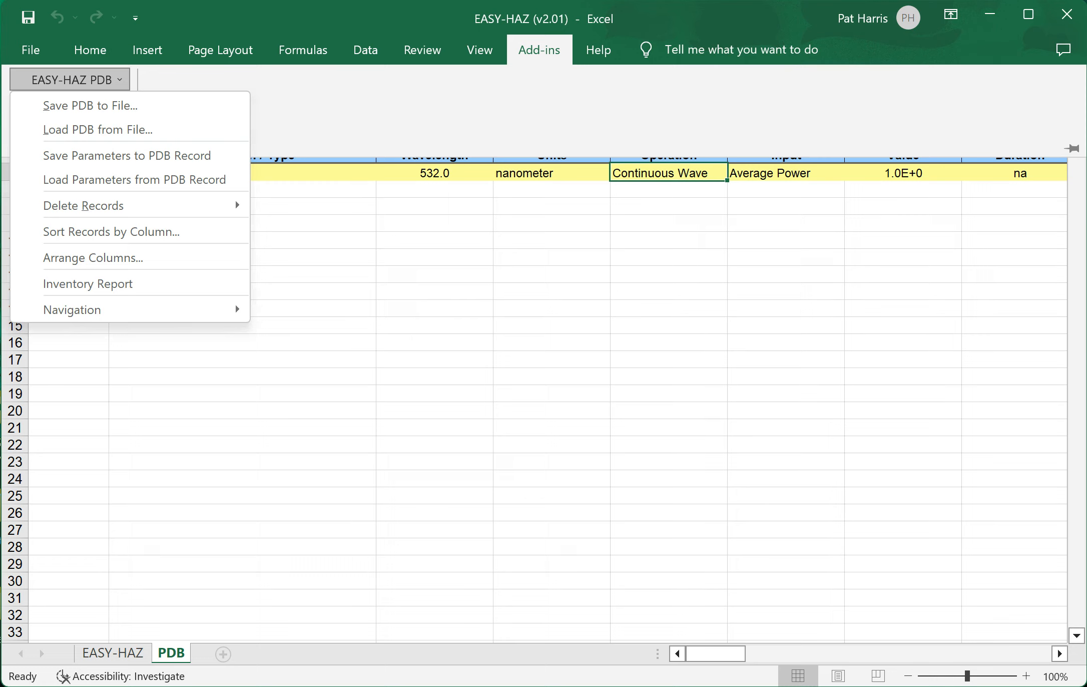
left_click(1033, 279)
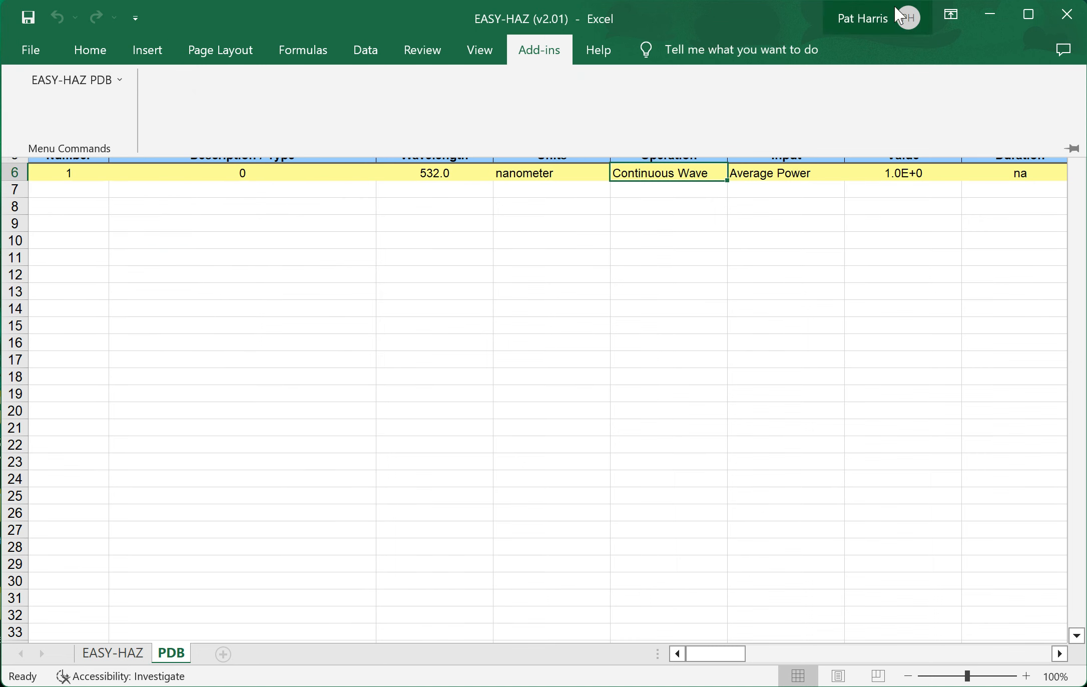
left_click(782, 14)
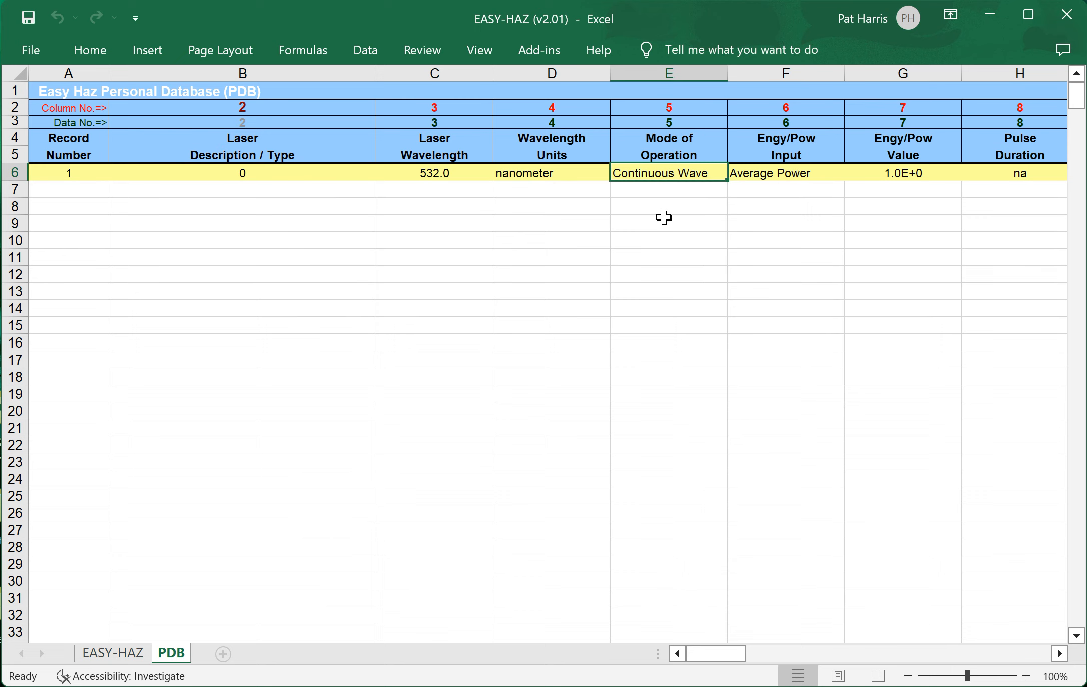
left_click(535, 55)
left_click(106, 83)
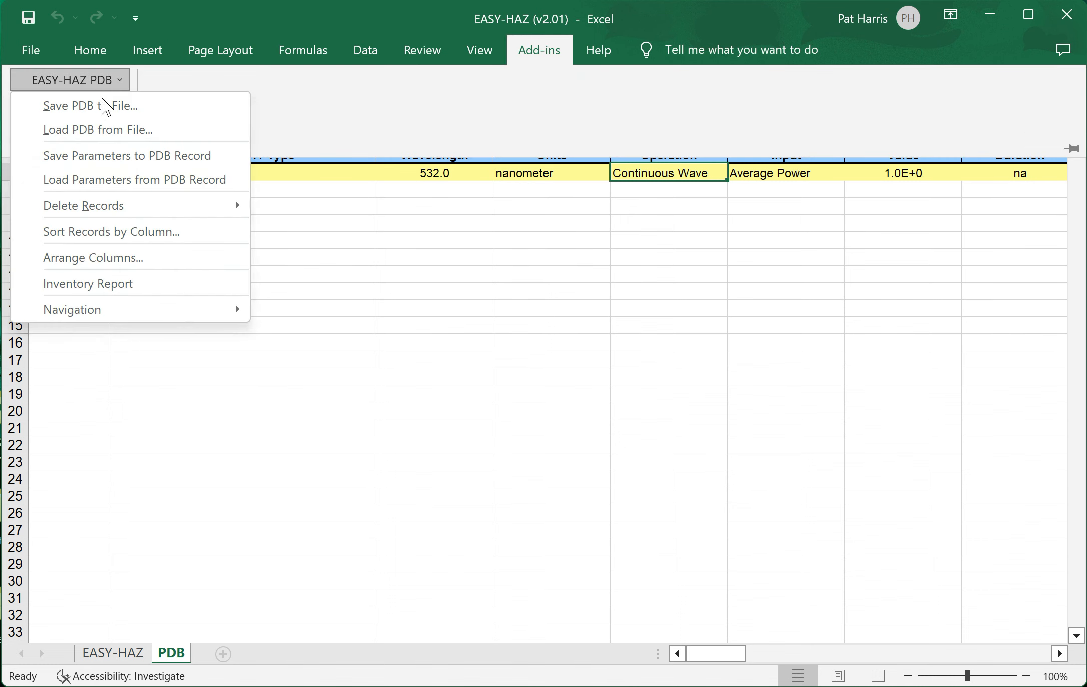
left_click(254, 481)
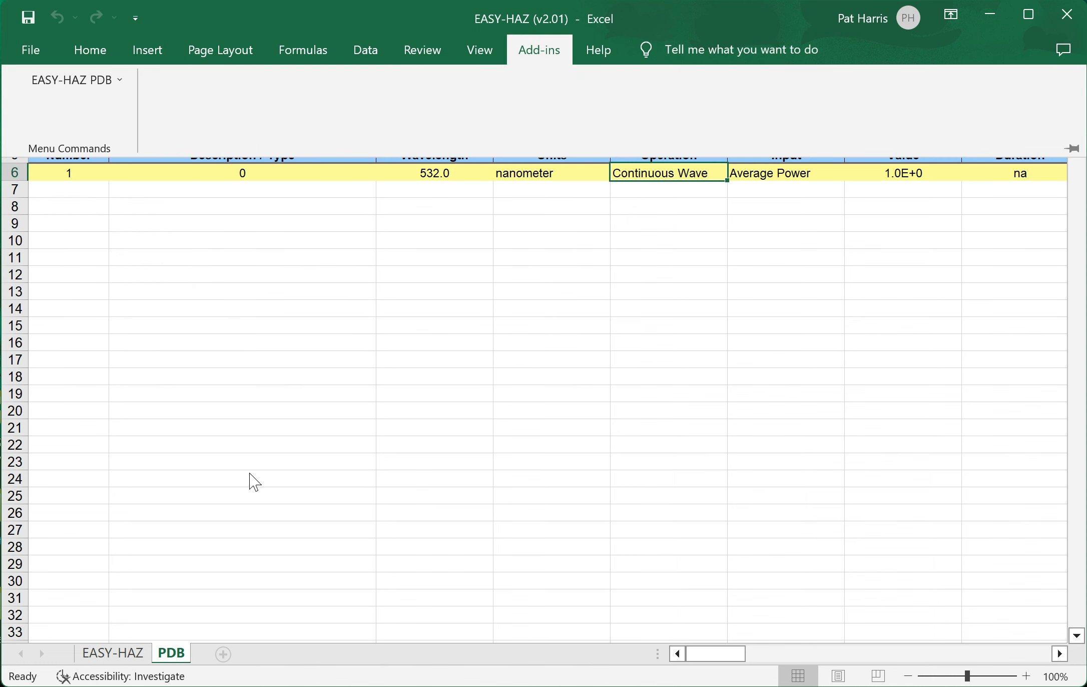
- Return to the EASY-HAZ worksheet and bring its title banner into view
left_click(120, 653)
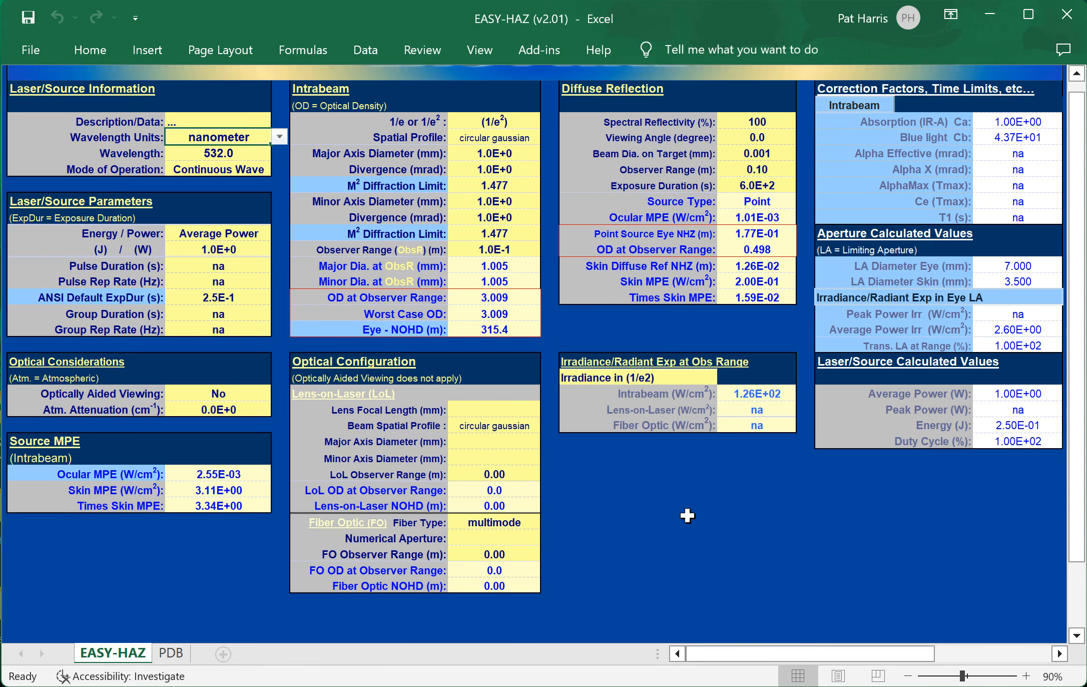
scroll(664, 518, "up", 1)
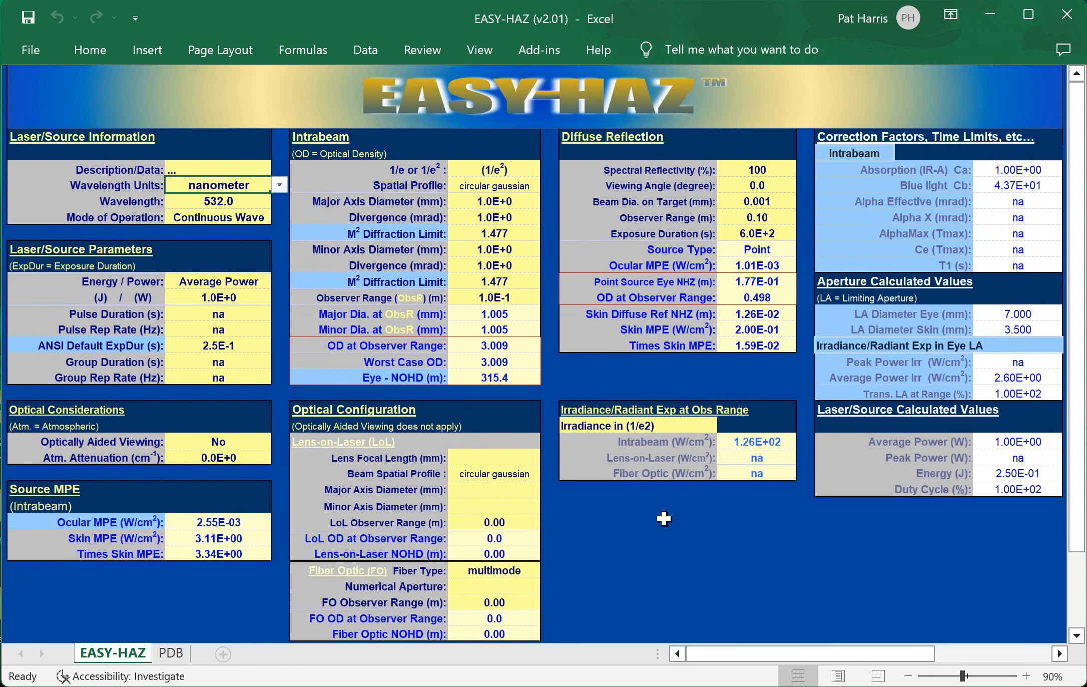